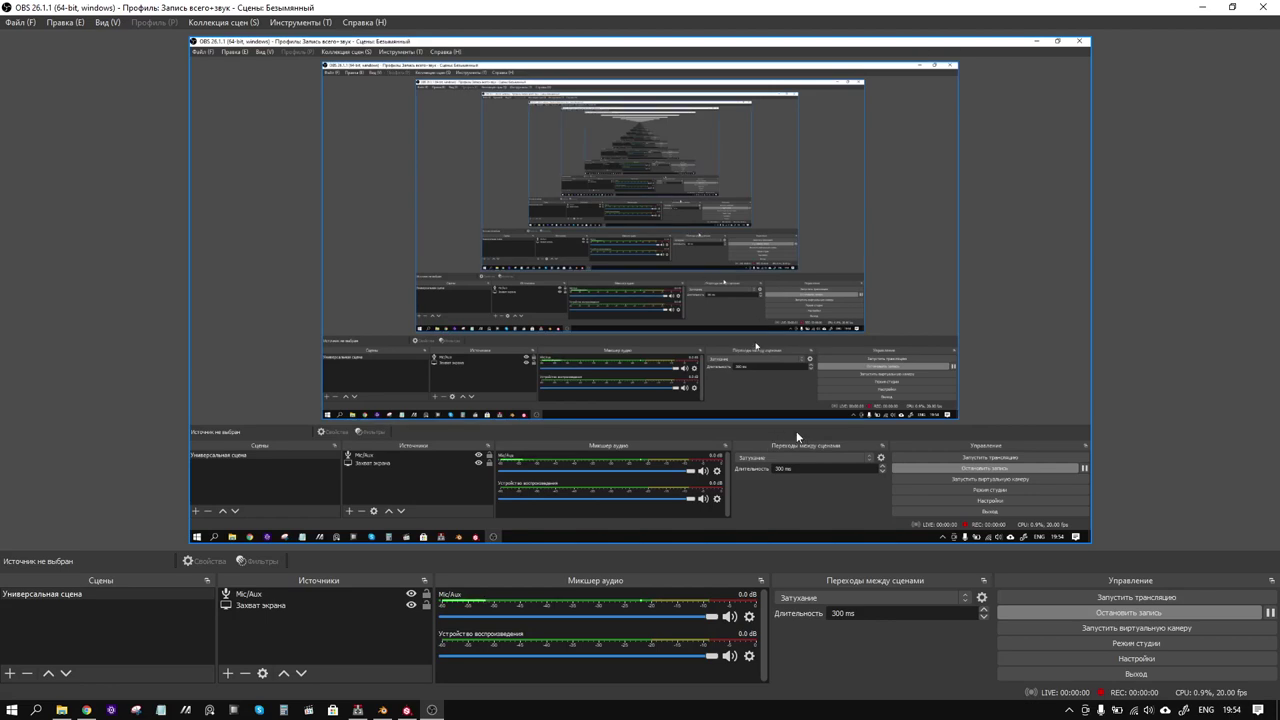
# Step: Switch from OBS Studio to the Blender window showing the textured cube
pyautogui.click(382, 710)
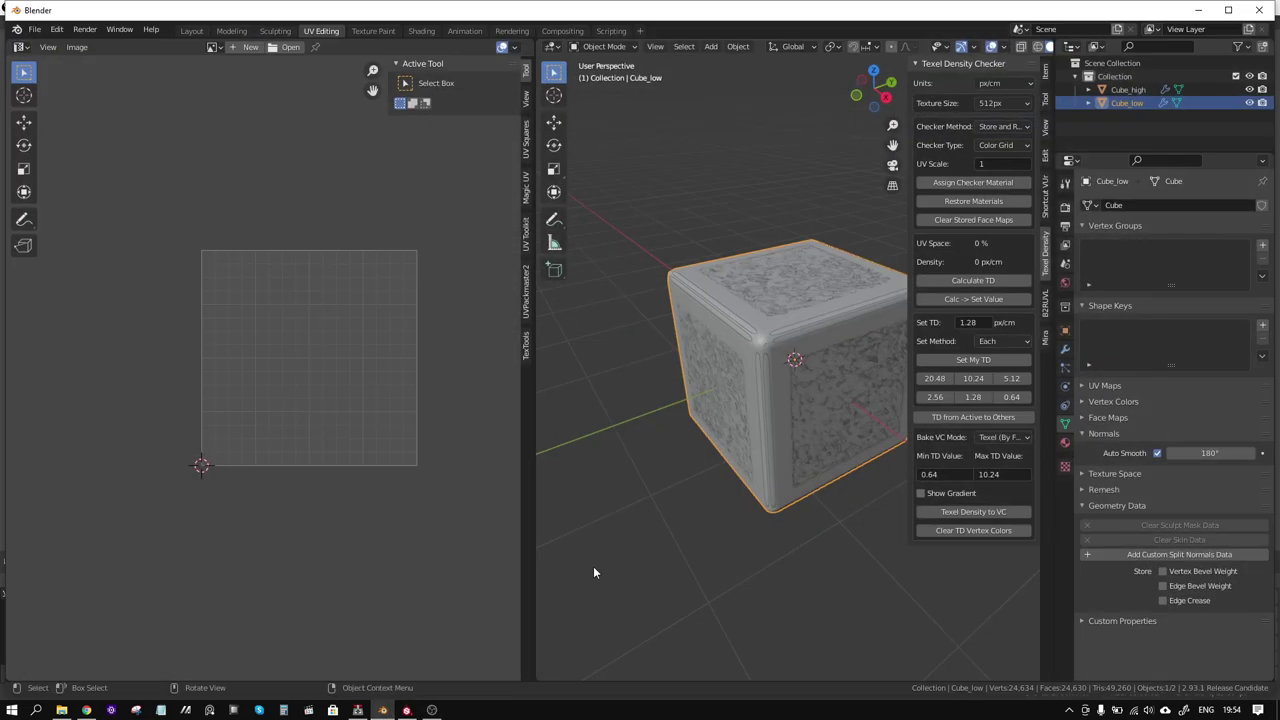
# Step: In the Layout workspace, hide Cube_high, select Cube_low and orbit around it
pyautogui.click(191, 30)
pyautogui.click(754, 264)
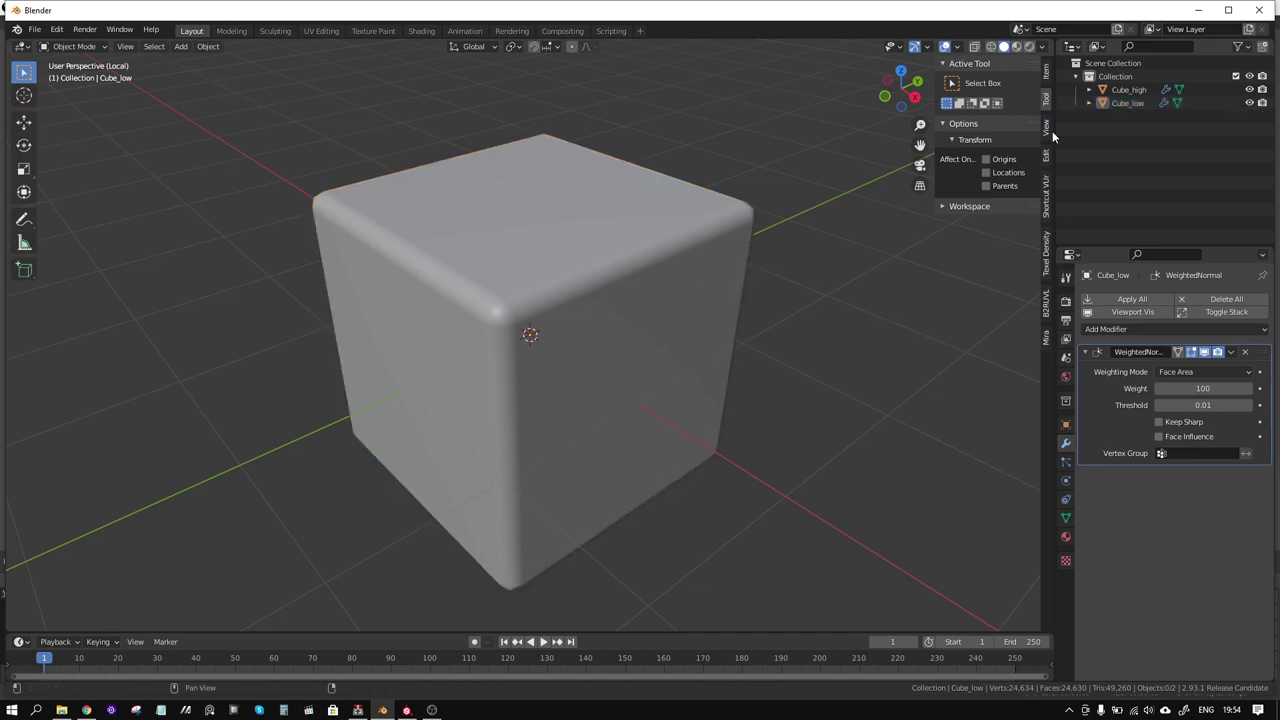
pyautogui.click(1249, 89)
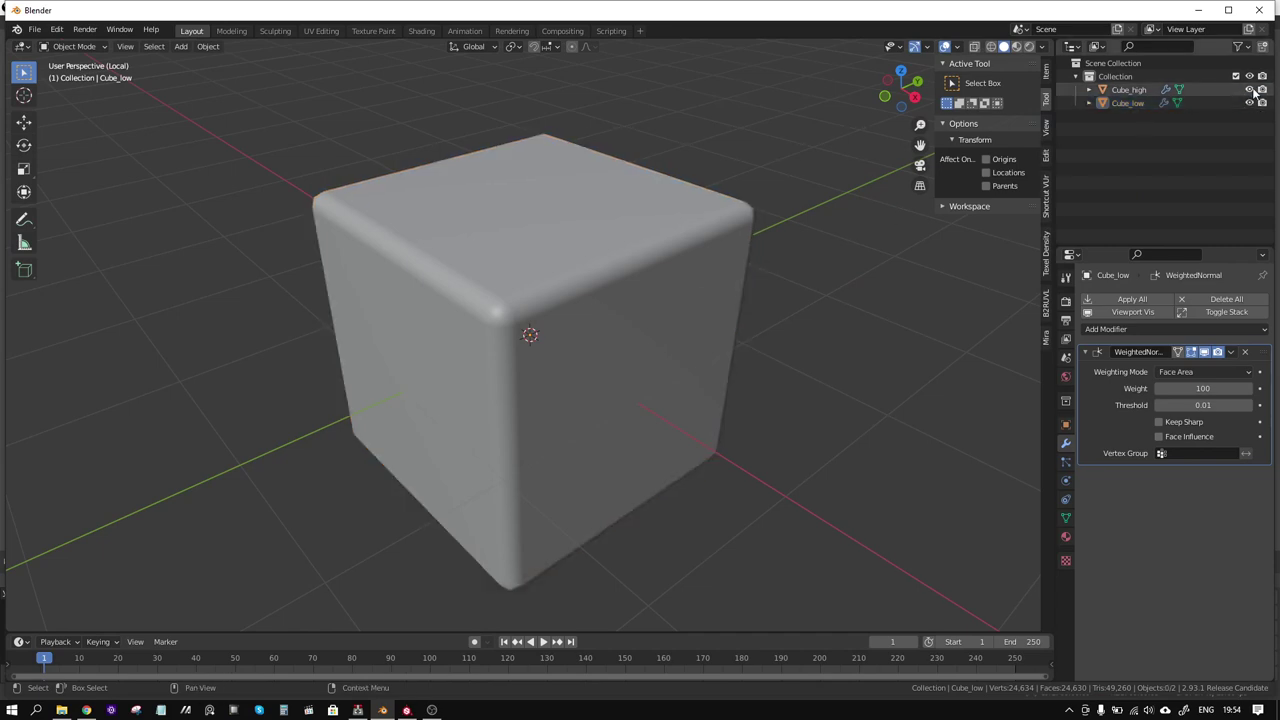
pyautogui.click(720, 298)
pyautogui.moveTo(740, 334)
pyautogui.mouseDown(button='middle')
pyautogui.moveTo(716, 325)
pyautogui.moveTo(754, 324)
pyautogui.mouseUp(button='middle')
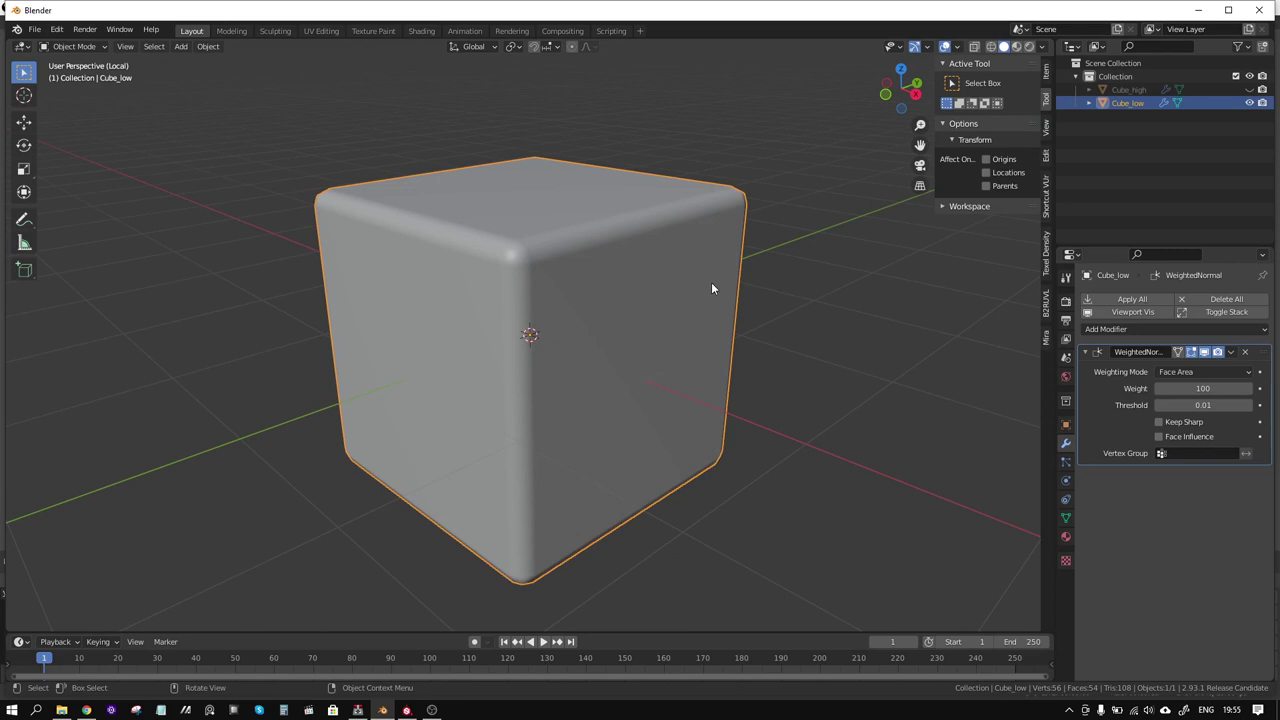
pyautogui.moveTo(740, 287)
pyautogui.mouseDown(button='middle')
pyautogui.moveTo(794, 287)
pyautogui.moveTo(700, 297)
pyautogui.moveTo(729, 297)
pyautogui.moveTo(622, 258)
pyautogui.moveTo(578, 264)
pyautogui.mouseUp(button='middle')
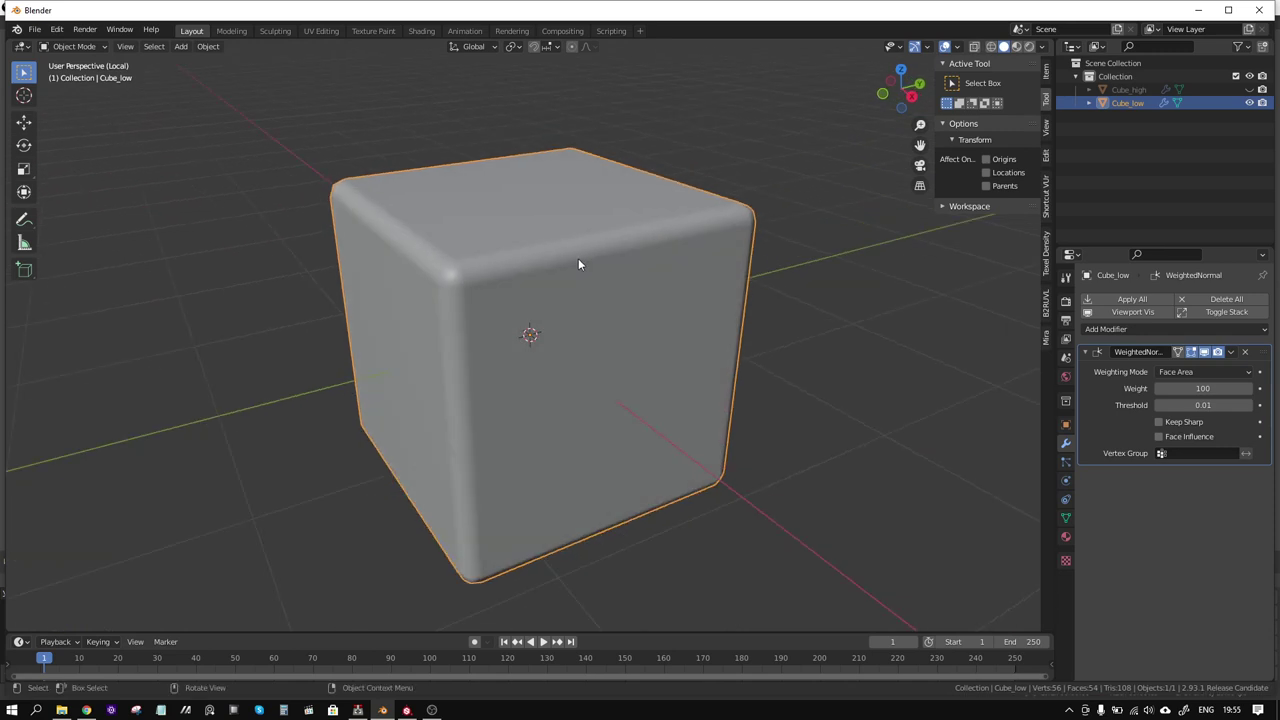
# Step: Enter Edit Mode on Cube_low and inspect its six UV islands in UV Editing
pyautogui.press('Tab')
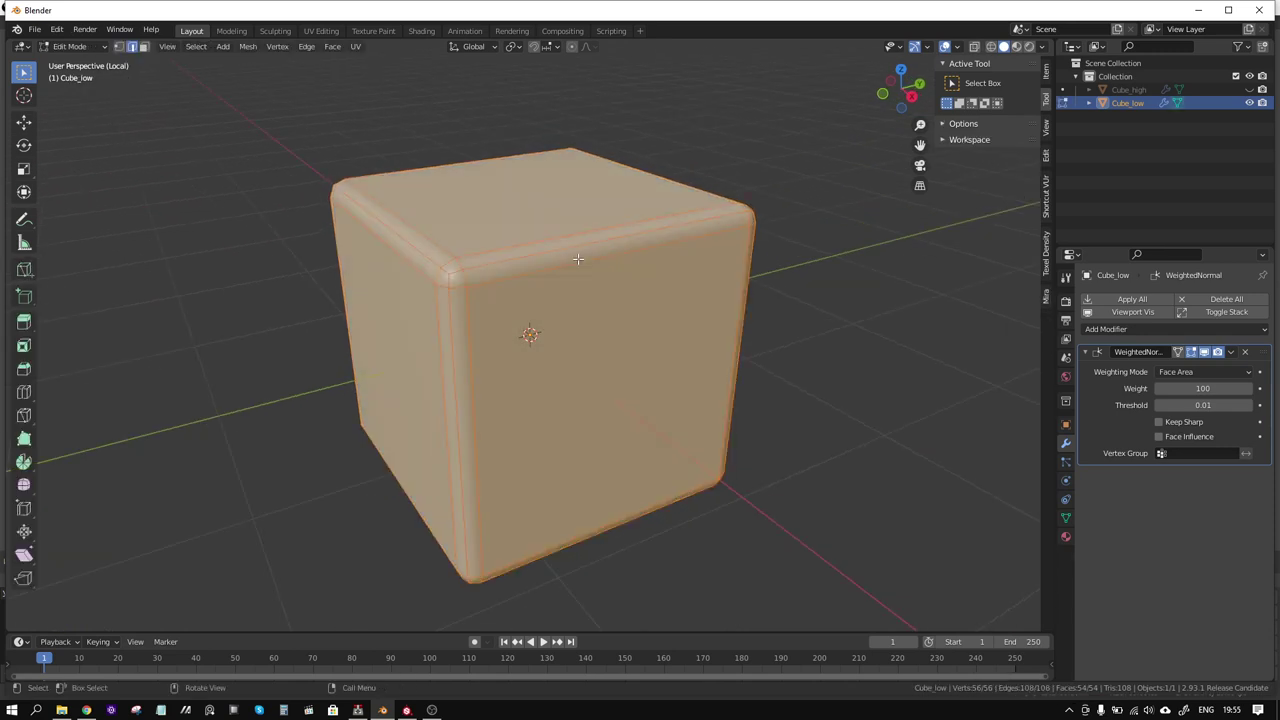
pyautogui.moveTo(581, 259)
pyautogui.mouseDown(button='middle')
pyautogui.moveTo(545, 258)
pyautogui.moveTo(606, 254)
pyautogui.moveTo(572, 247)
pyautogui.mouseUp(button='middle')
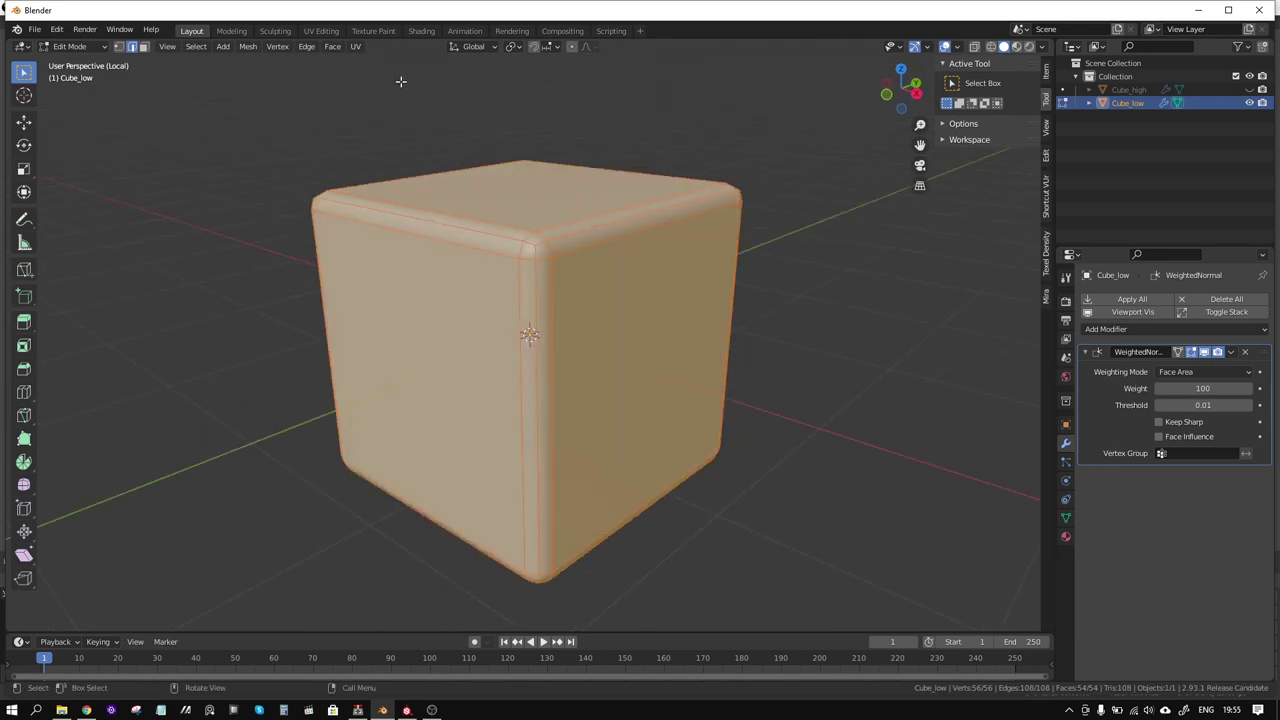
pyautogui.click(313, 28)
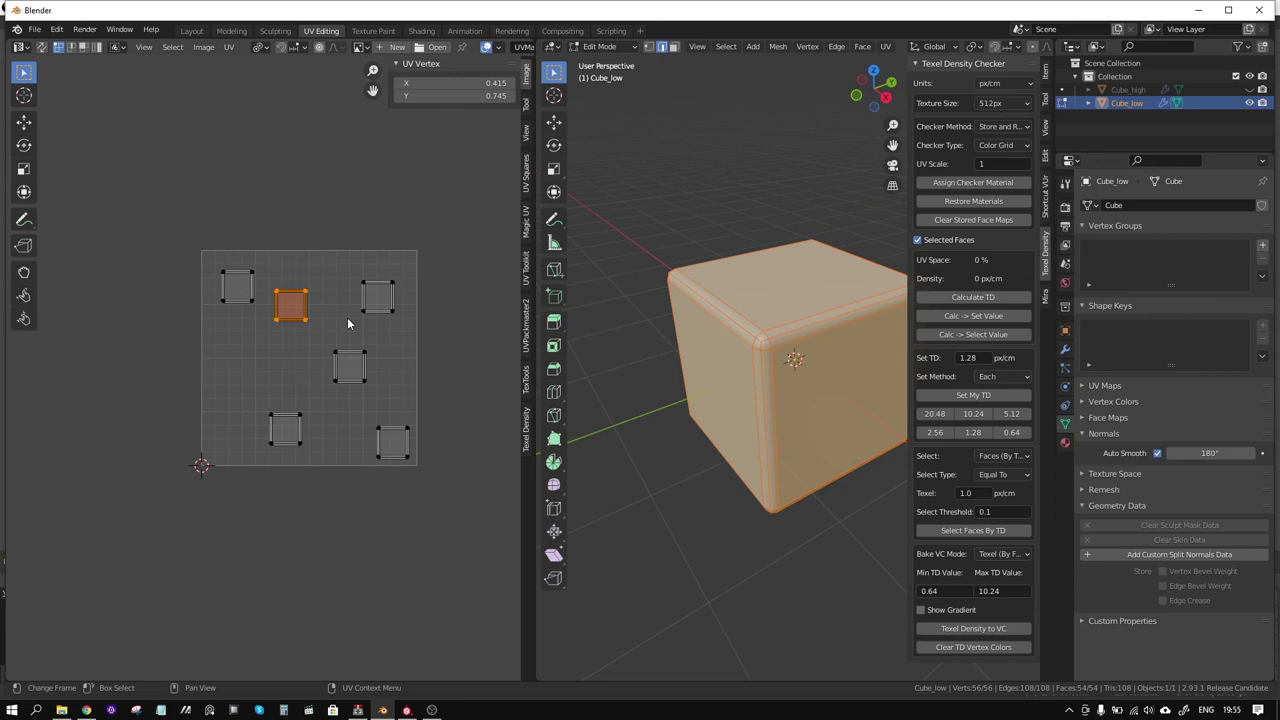
pyautogui.press('Tab')
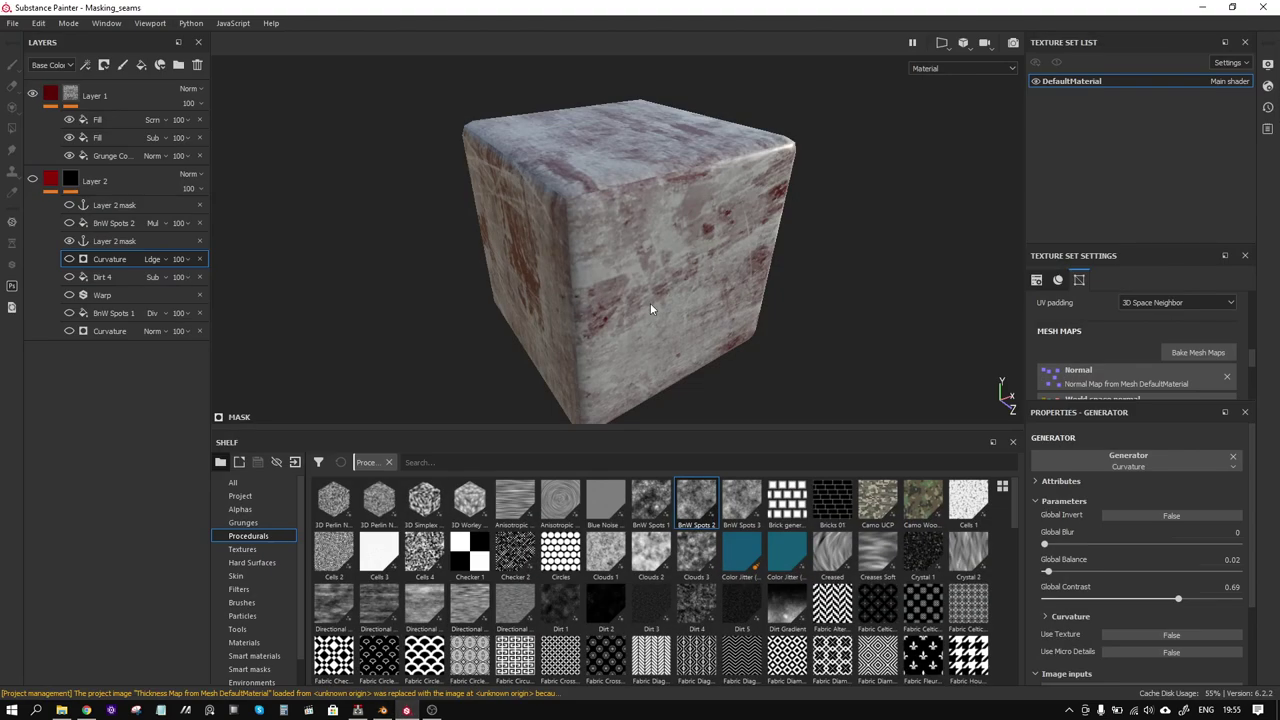
# Step: Select Layer 1 and the Fill in its content stack
pyautogui.click(126, 93)
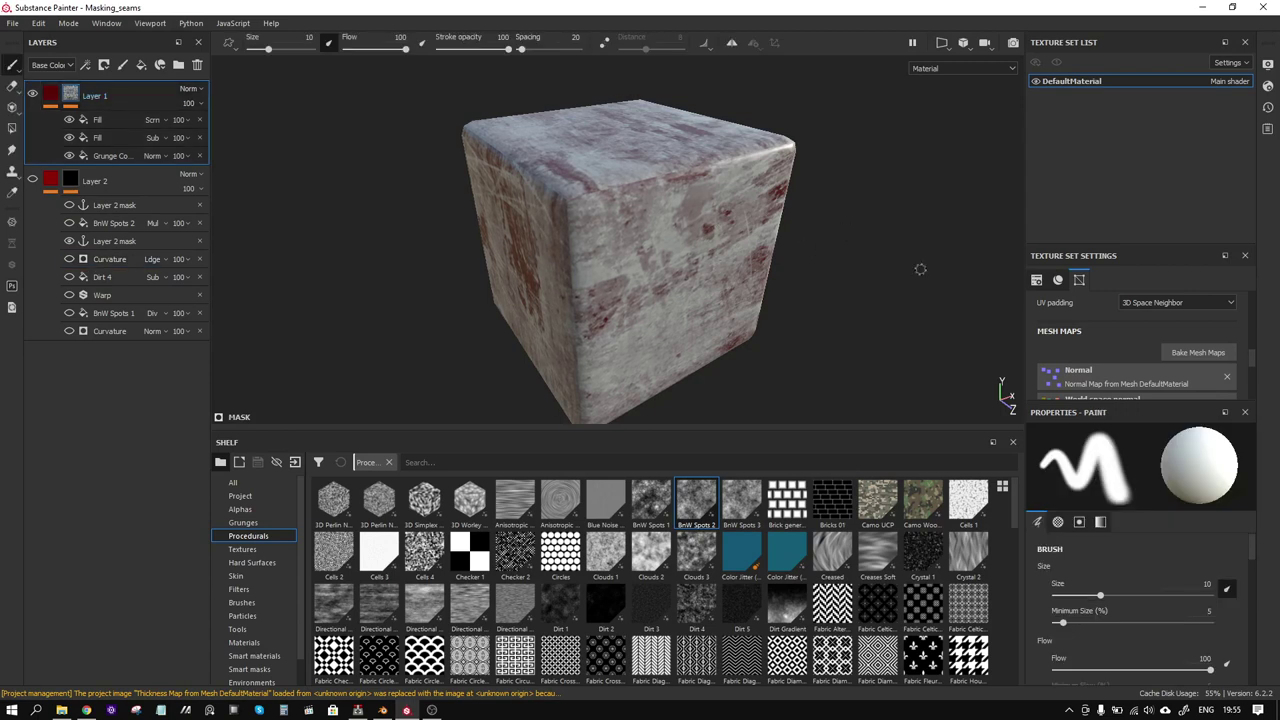
pyautogui.scroll(-3, 1159, 361)
pyautogui.scroll(-2, 1159, 361)
pyautogui.scroll(2, 1152, 368)
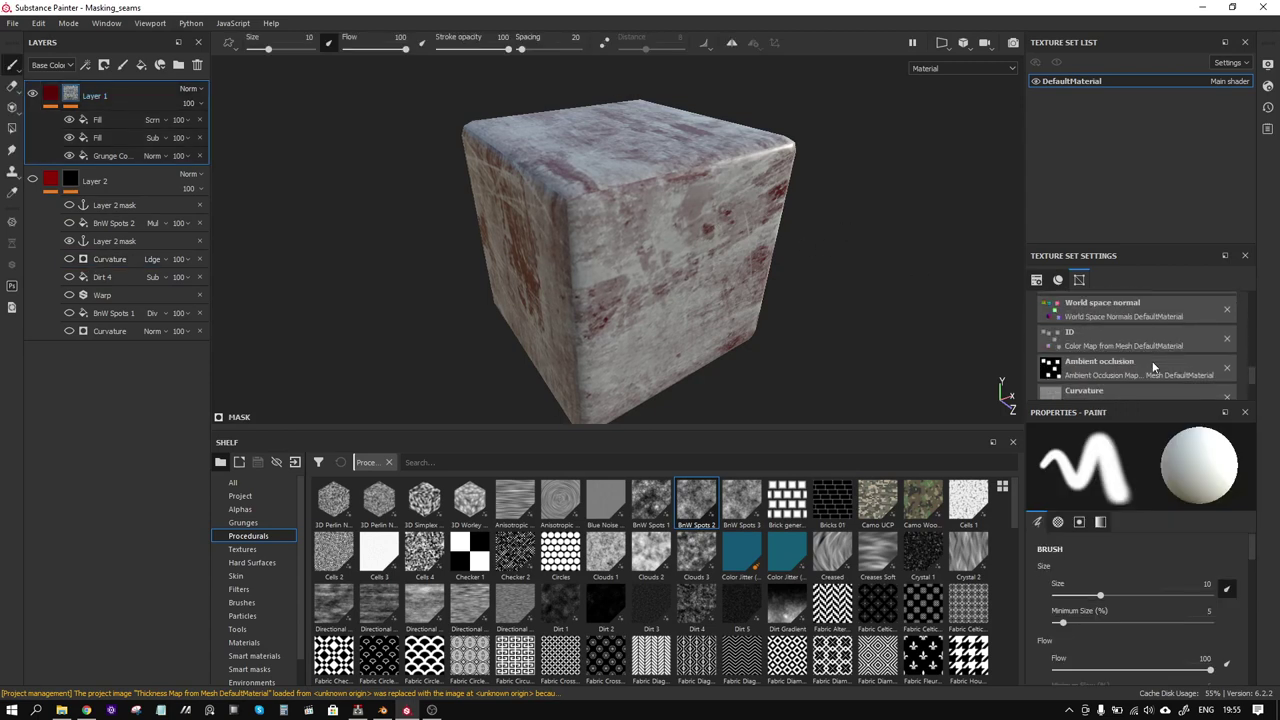
pyautogui.scroll(1, 1152, 368)
pyautogui.scroll(1, 1148, 356)
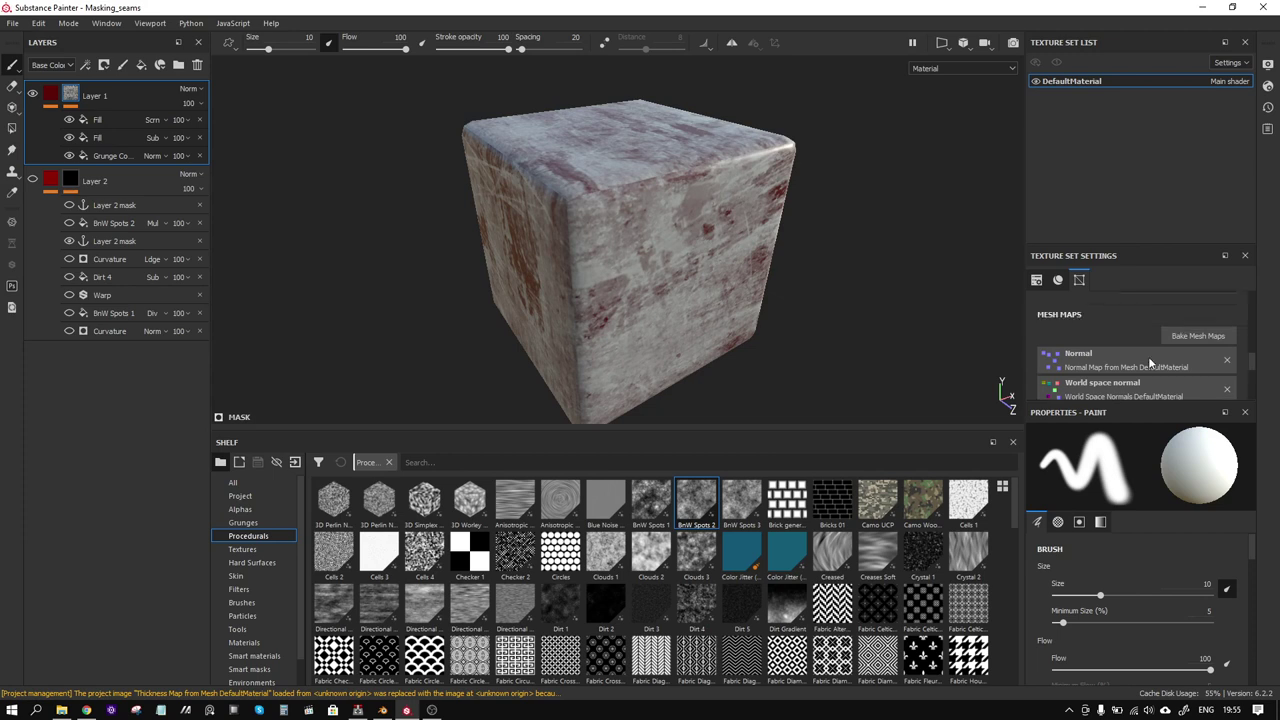
pyautogui.click(51, 95)
pyautogui.click(93, 120)
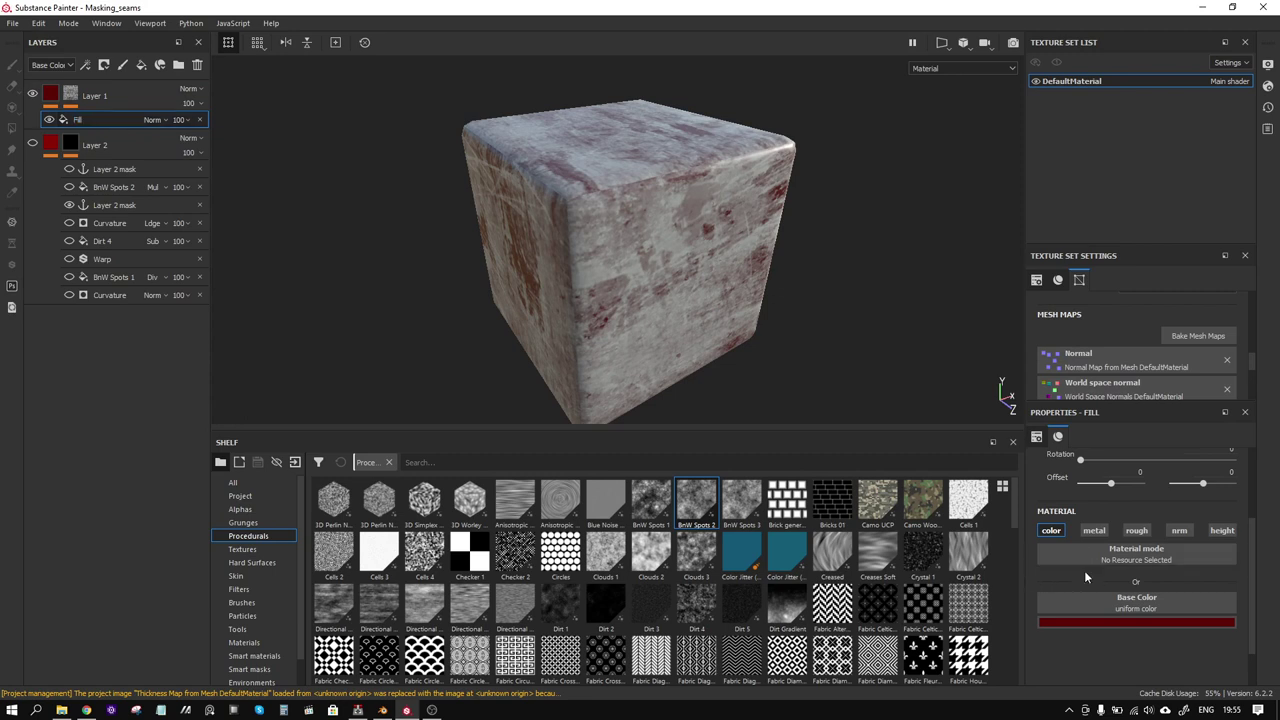
# Step: Show Layer 1's mask Grunge Concrete Burnt fill settings with Grunges listed in the shelf
pyautogui.hotkey('ctrl', 'v')
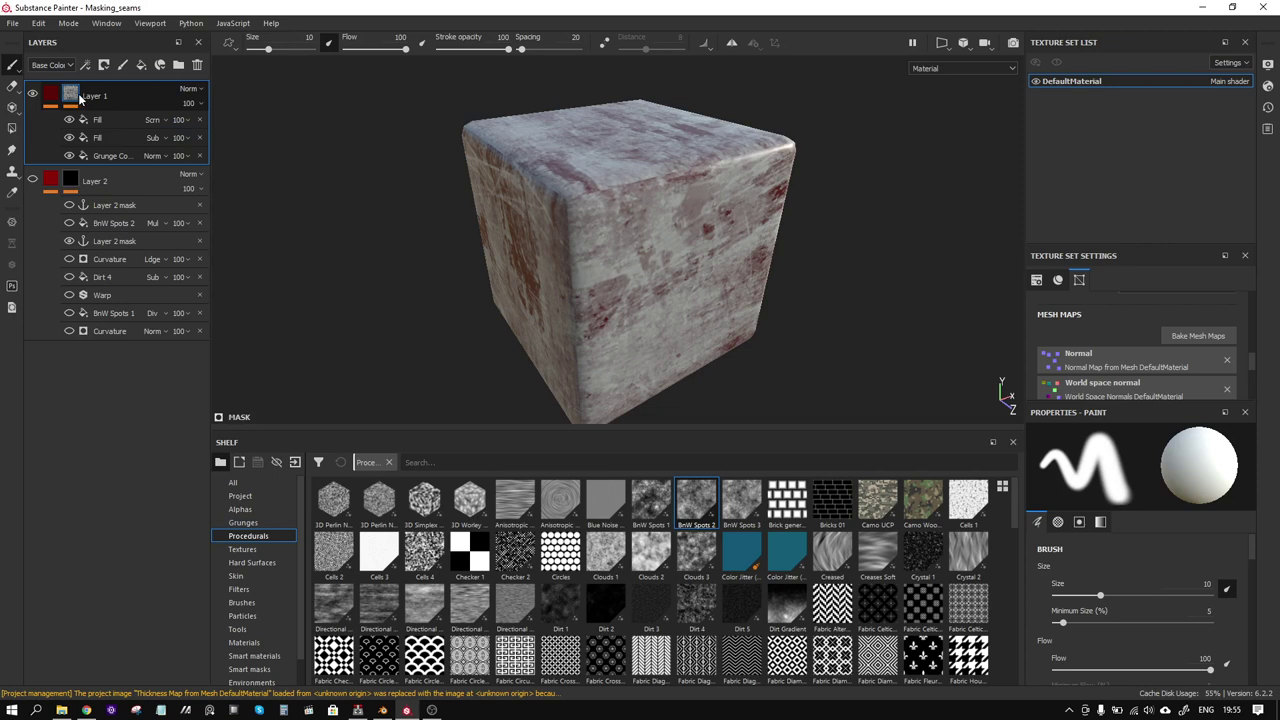
pyautogui.click(111, 157)
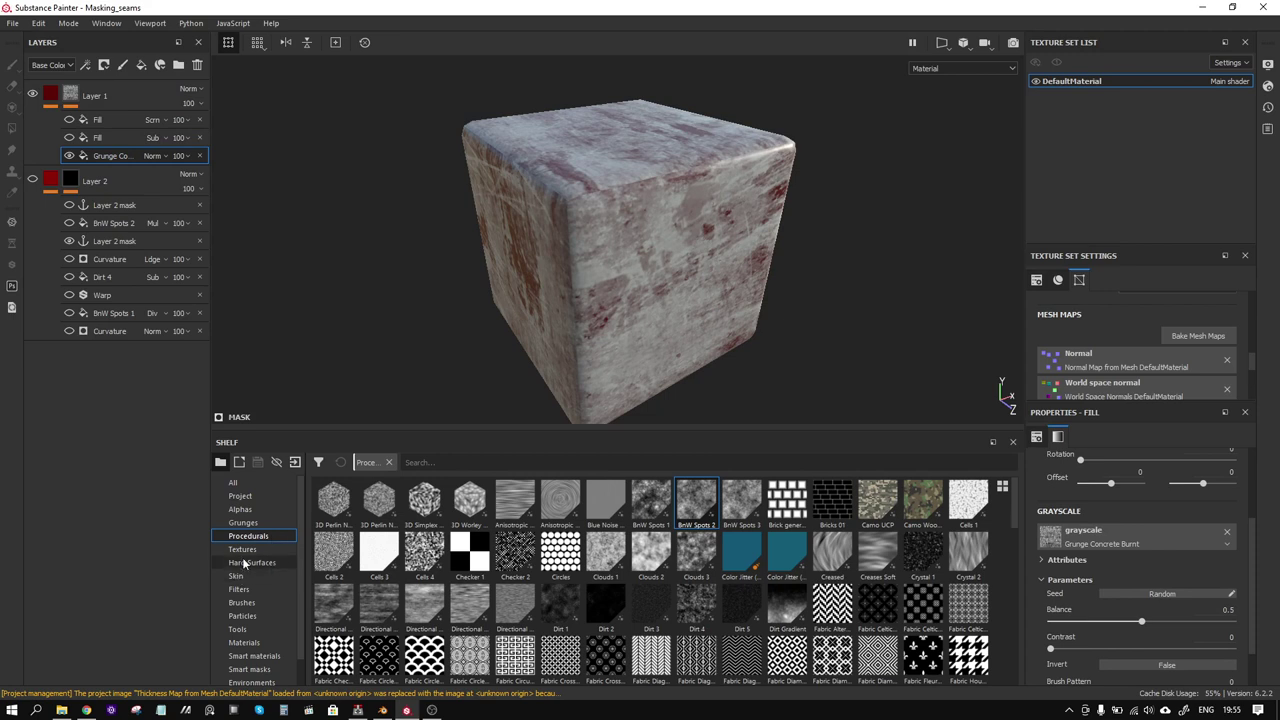
pyautogui.click(242, 523)
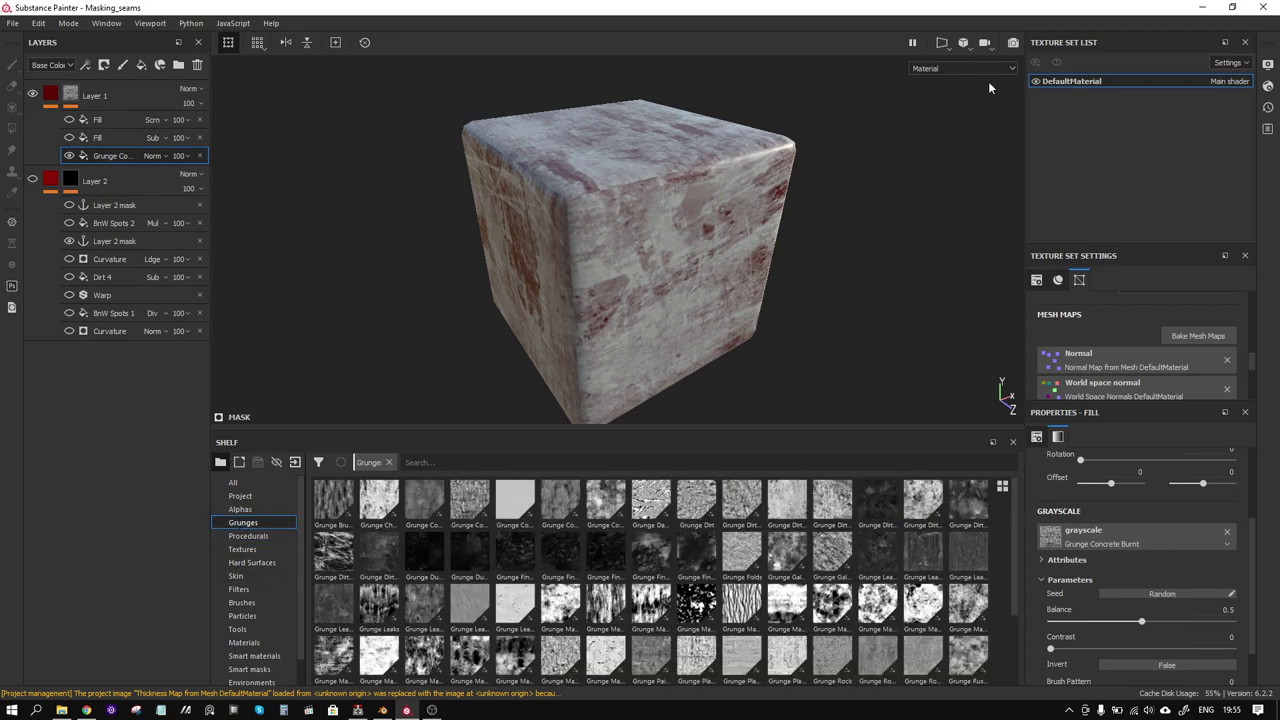
pyautogui.click(947, 46)
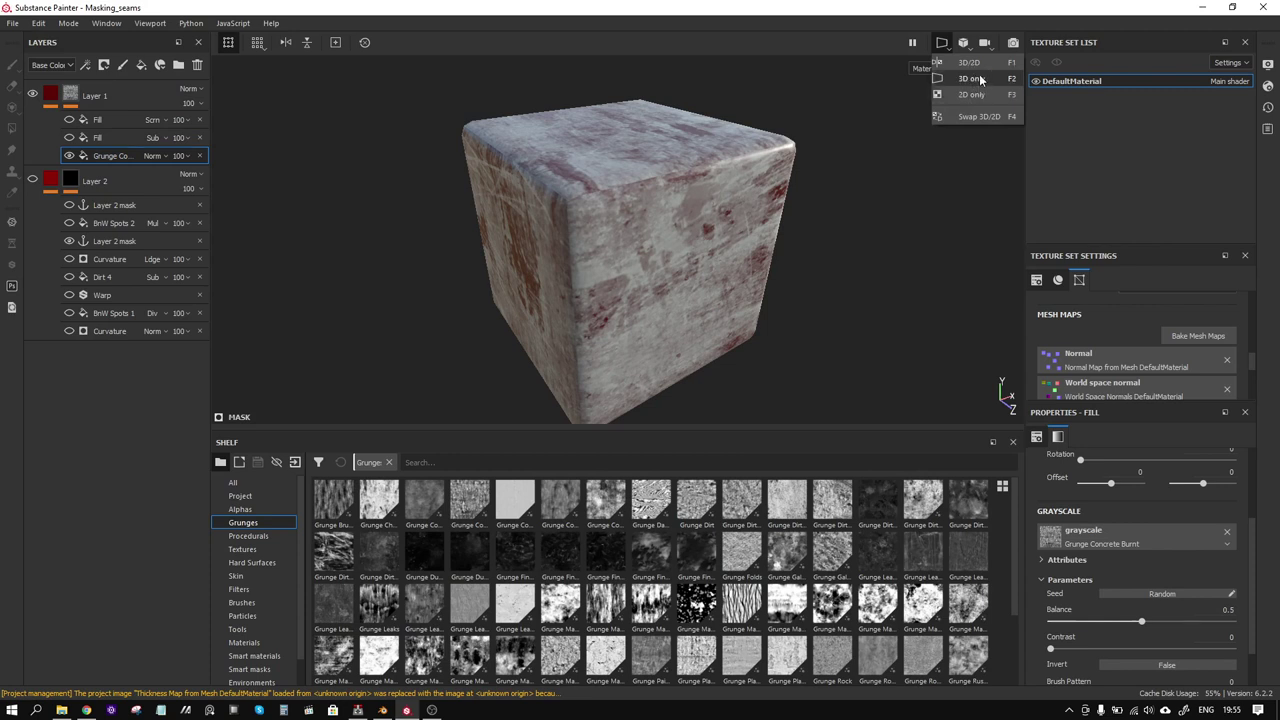
# Step: Use the 3D/2D layout and orbit the cube to compare it with its six UV islands
pyautogui.click(980, 66)
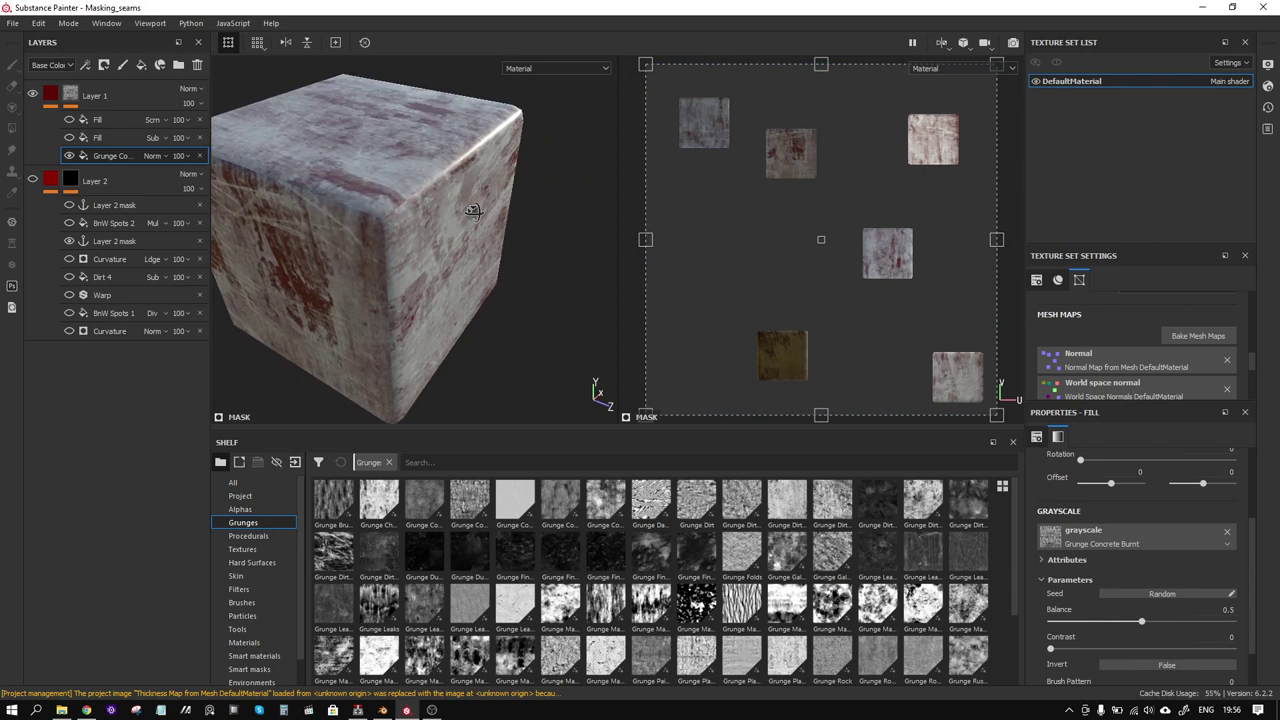
pyautogui.keyDown('alt'); pyautogui.moveTo(432, 200); pyautogui.dragTo(417, 208); pyautogui.keyUp('alt')
pyautogui.scroll(2, 417, 208)
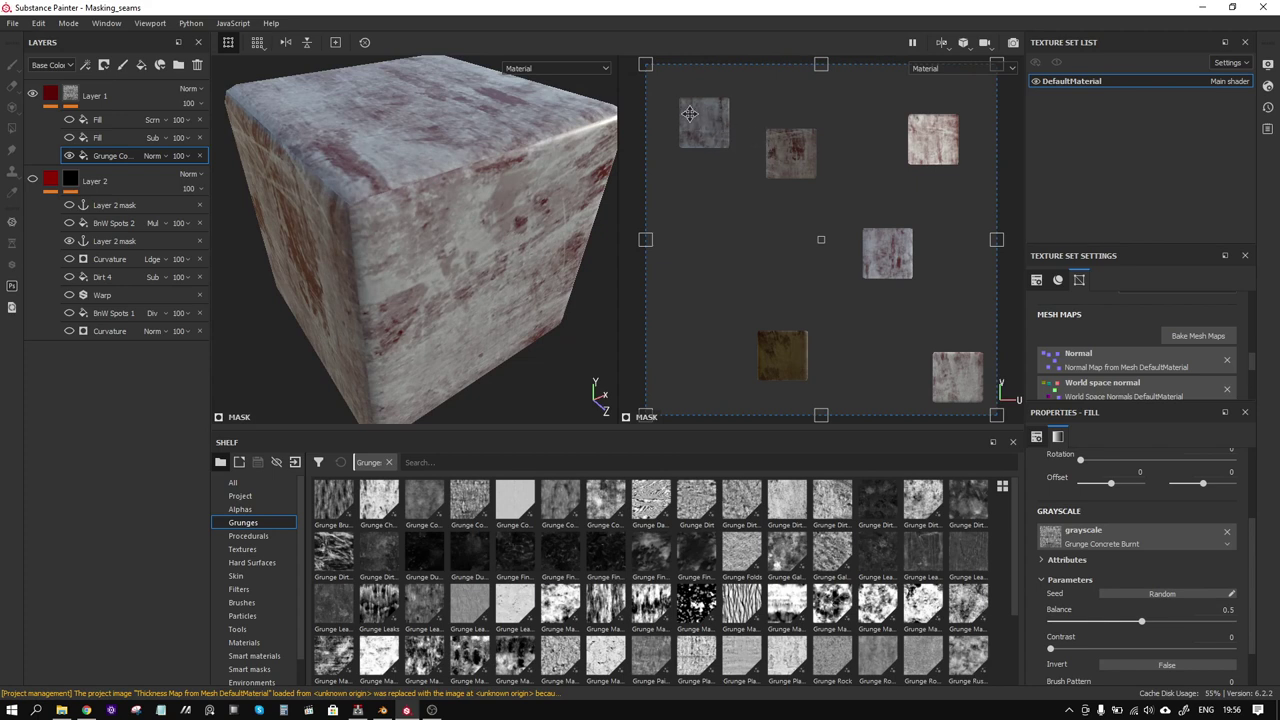
pyautogui.moveTo(446, 174)
pyautogui.keyDown('alt'); pyautogui.mouseDown()
pyautogui.moveTo(393, 156)
pyautogui.moveTo(498, 200)
pyautogui.mouseUp(); pyautogui.keyUp('alt')
pyautogui.click(940, 42)
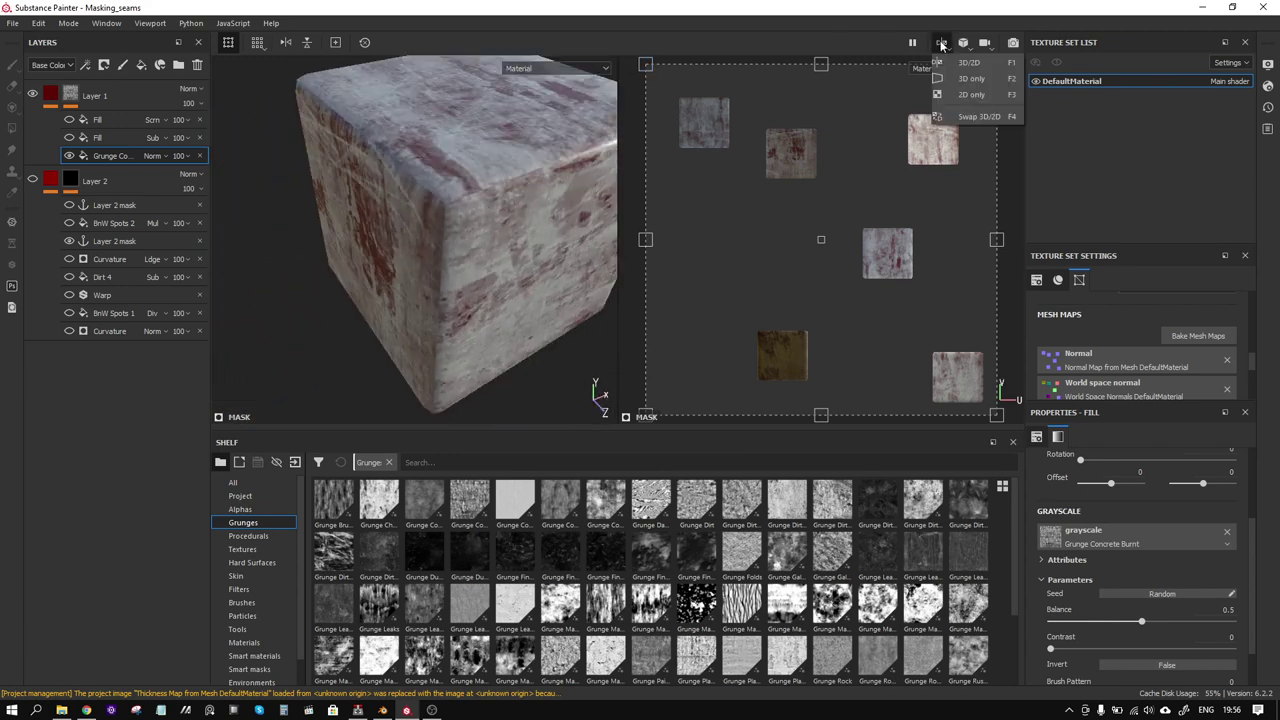
# Step: Return to a single 3D view, orbit the cube, and hide Layer 1
pyautogui.click(961, 78)
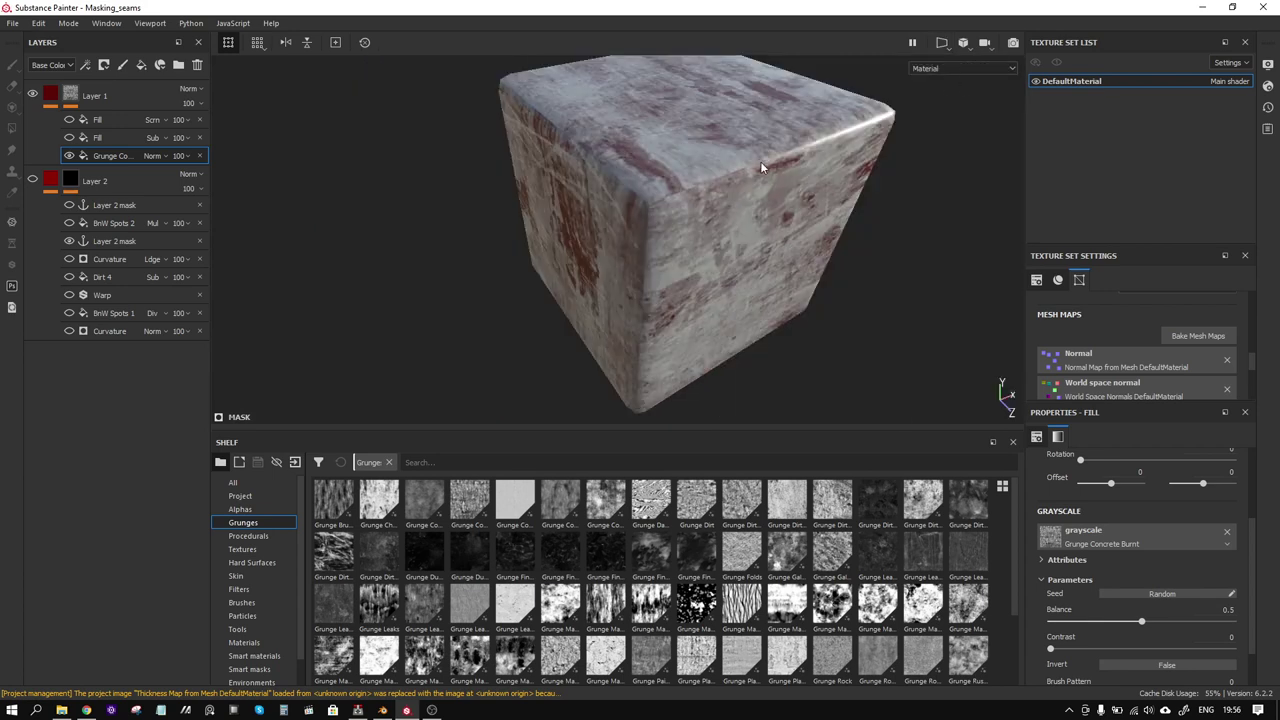
pyautogui.moveTo(797, 175)
pyautogui.keyDown('alt'); pyautogui.mouseDown()
pyautogui.moveTo(700, 163)
pyautogui.moveTo(674, 186)
pyautogui.moveTo(752, 223)
pyautogui.mouseUp(); pyautogui.keyUp('alt')
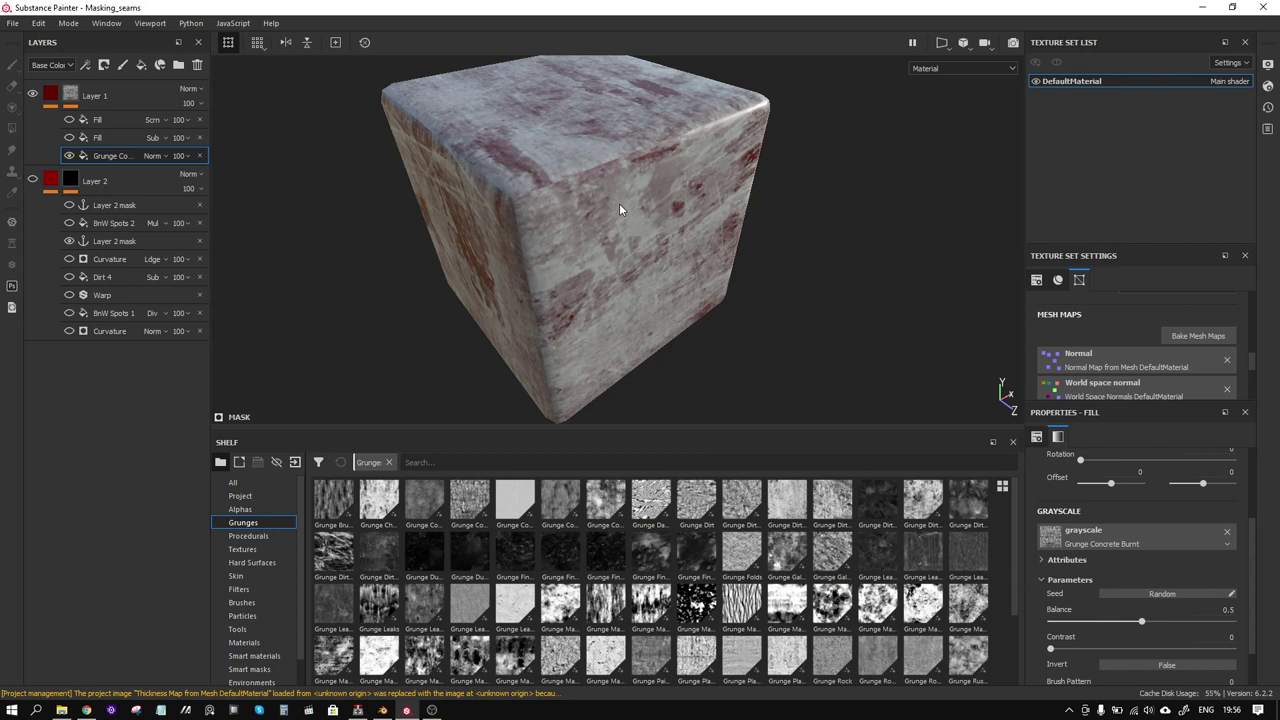
pyautogui.keyDown('alt'); pyautogui.moveTo(603, 203); pyautogui.dragTo(609, 200); pyautogui.keyUp('alt')
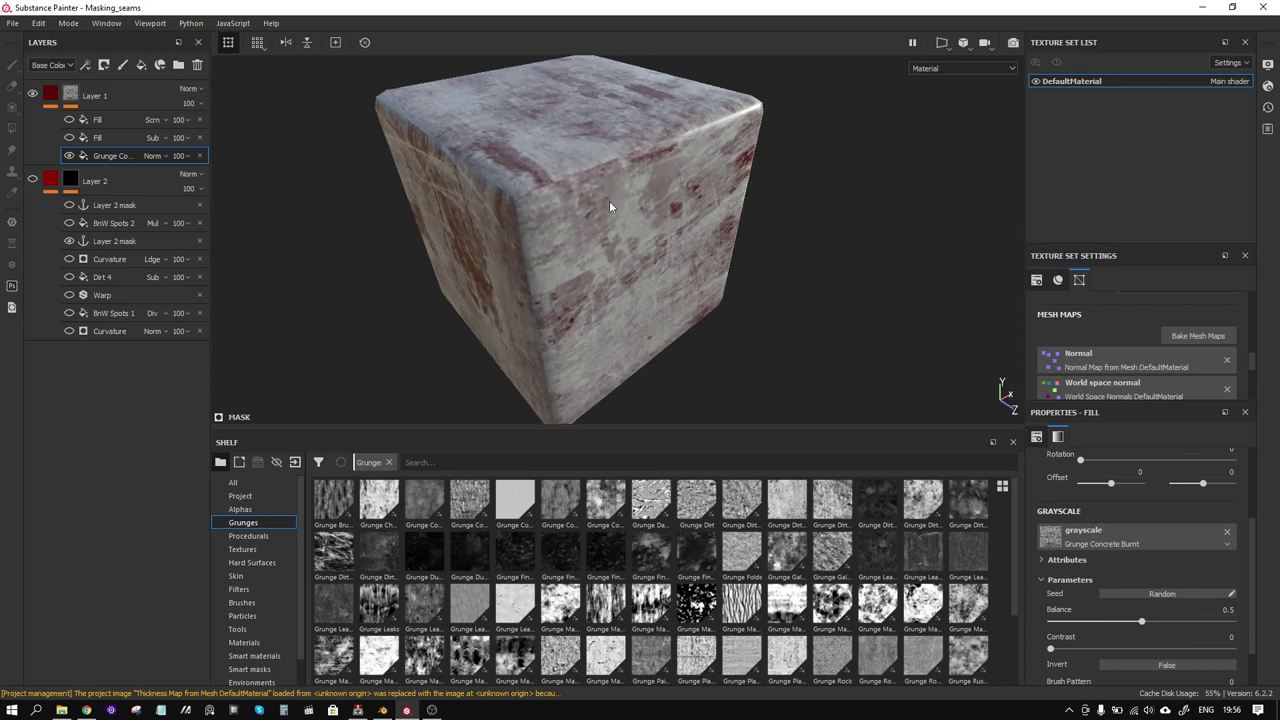
pyautogui.click(32, 94)
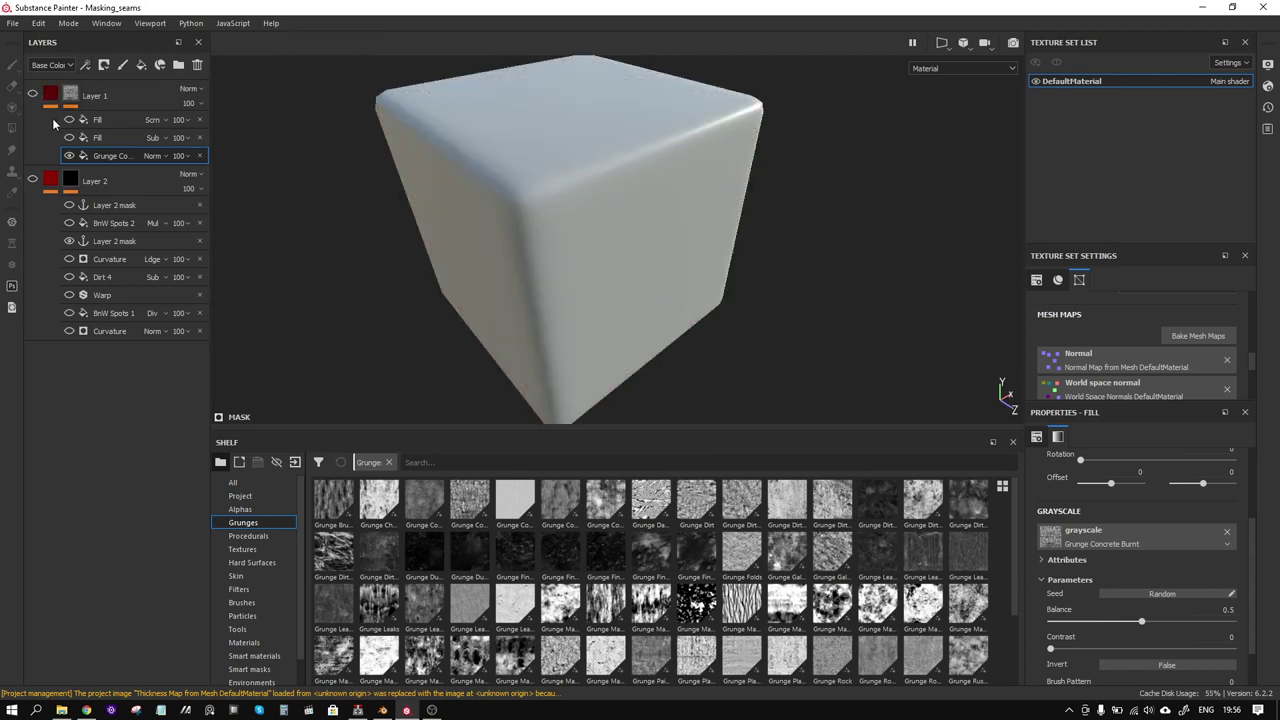
# Step: Expand Layer 2's mask effects and select the bottom Curvature generator
pyautogui.click(32, 180)
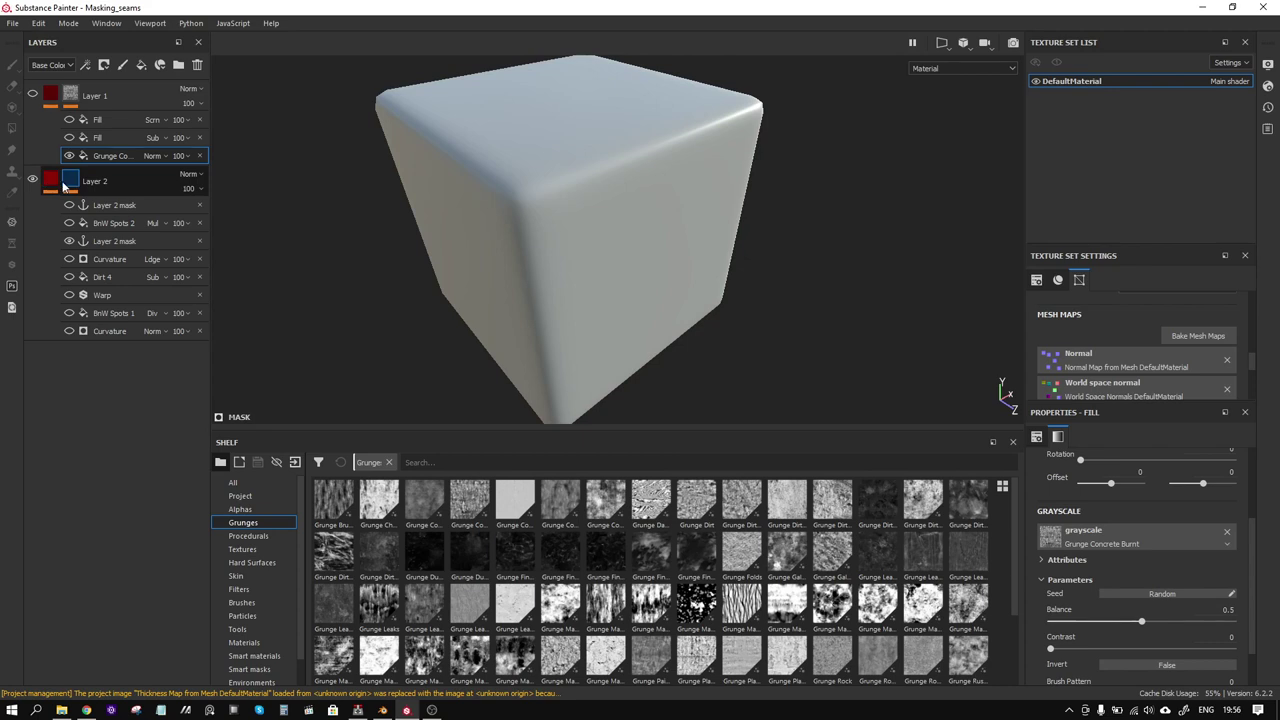
pyautogui.click(68, 183)
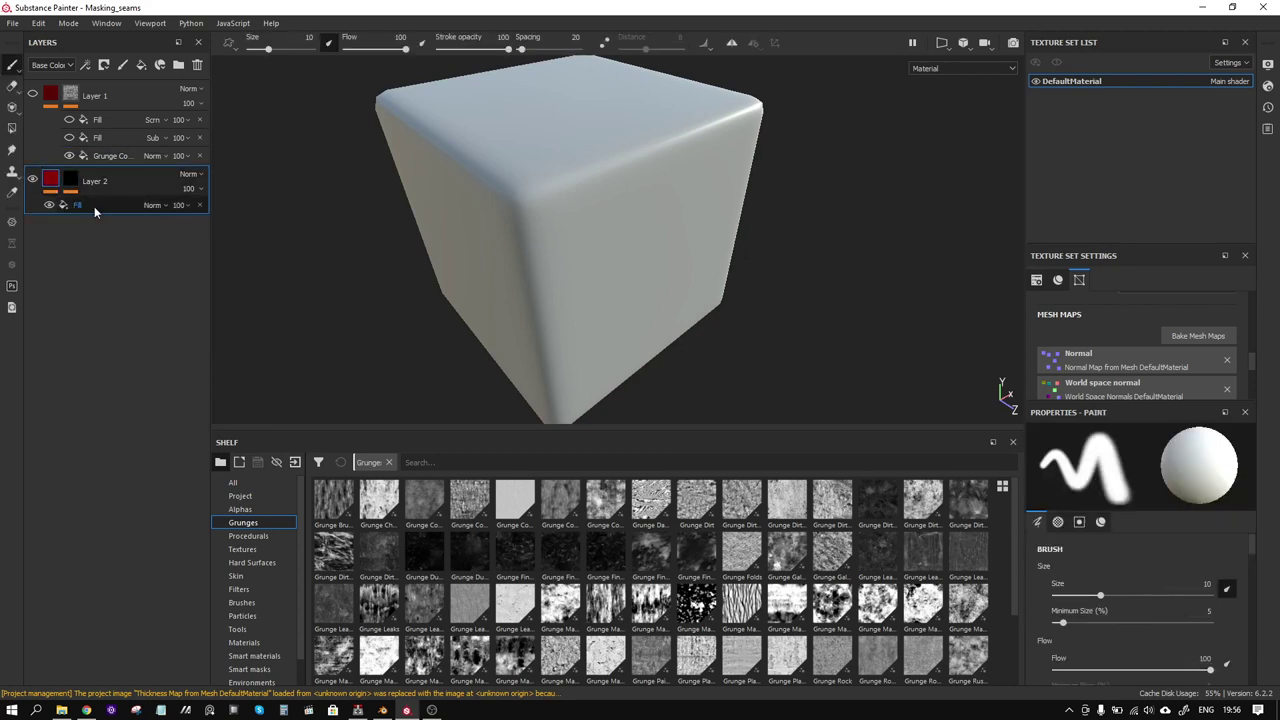
pyautogui.click(94, 205)
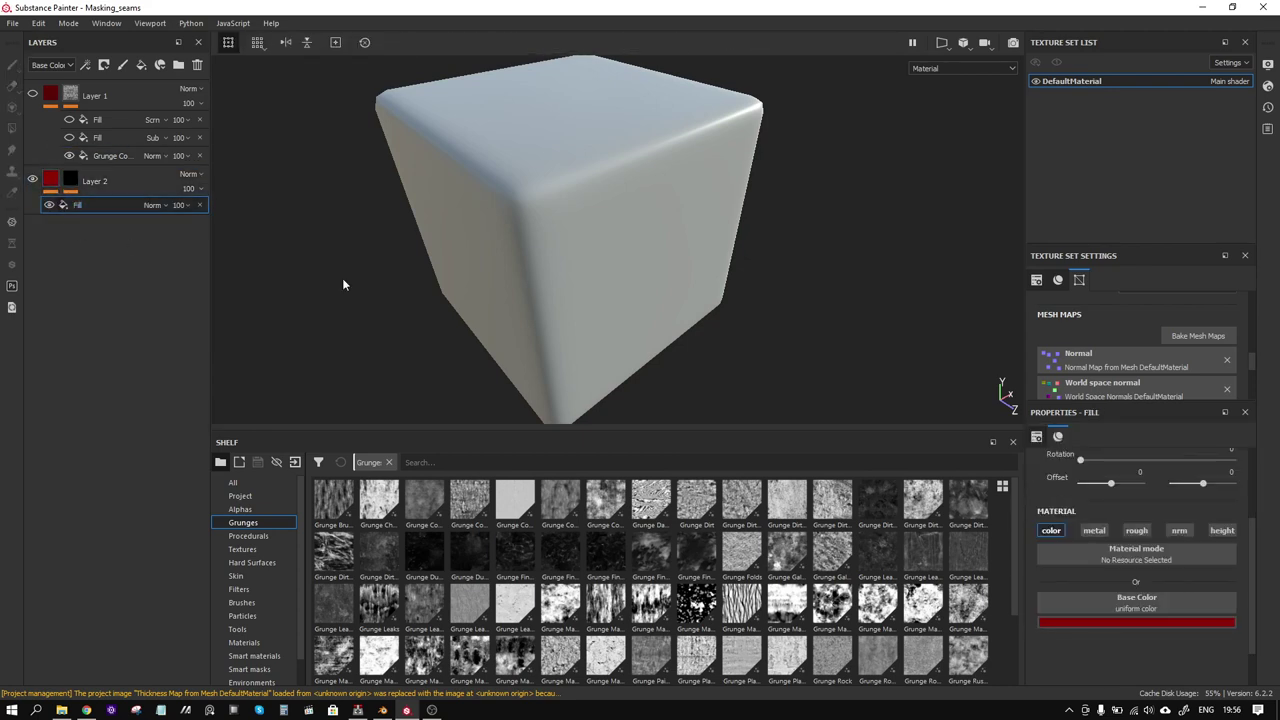
pyautogui.click(73, 185)
pyautogui.click(114, 329)
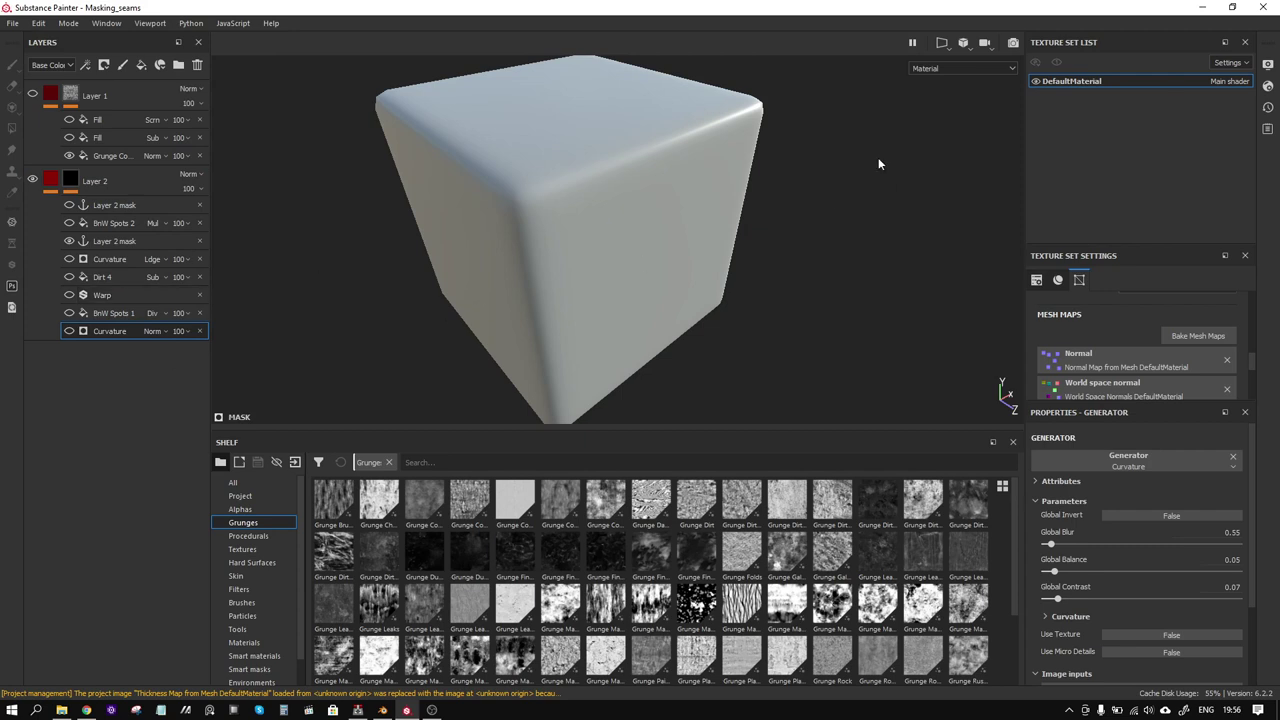
# Step: Enable the Curvature generator in Mask view, then inspect the red edges in Material view
pyautogui.click(933, 69)
pyautogui.click(940, 157)
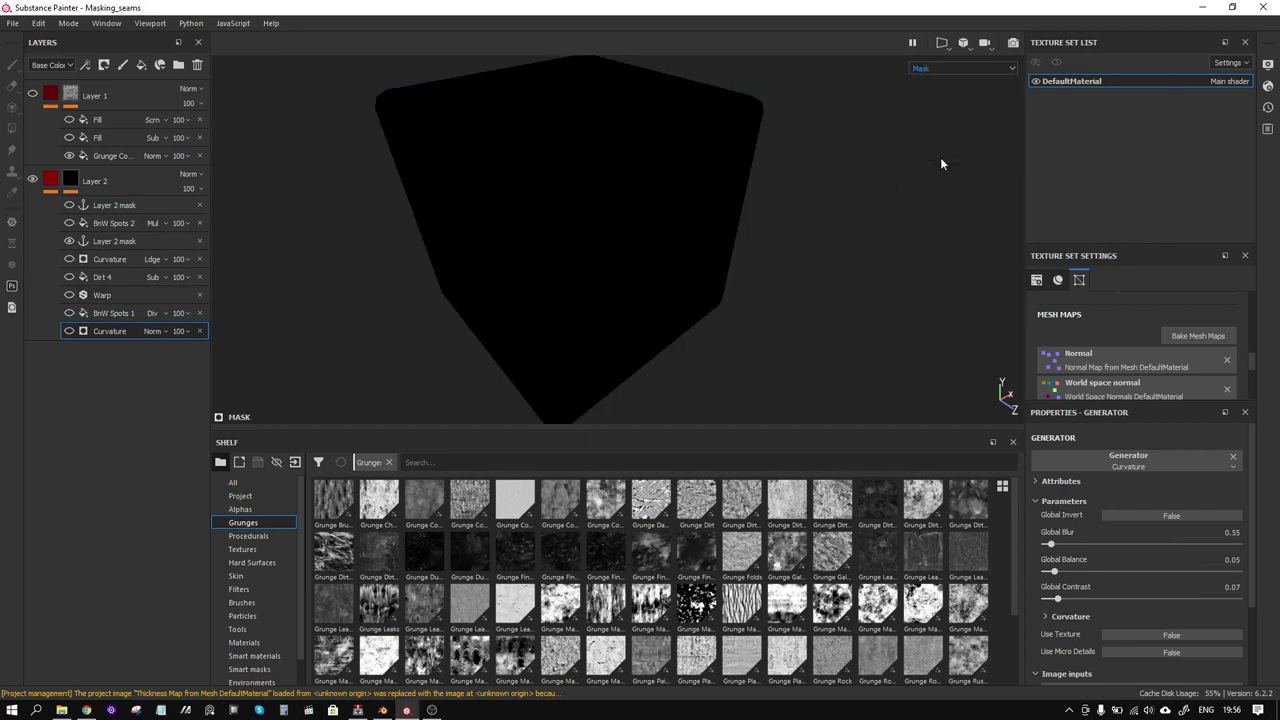
pyautogui.click(70, 332)
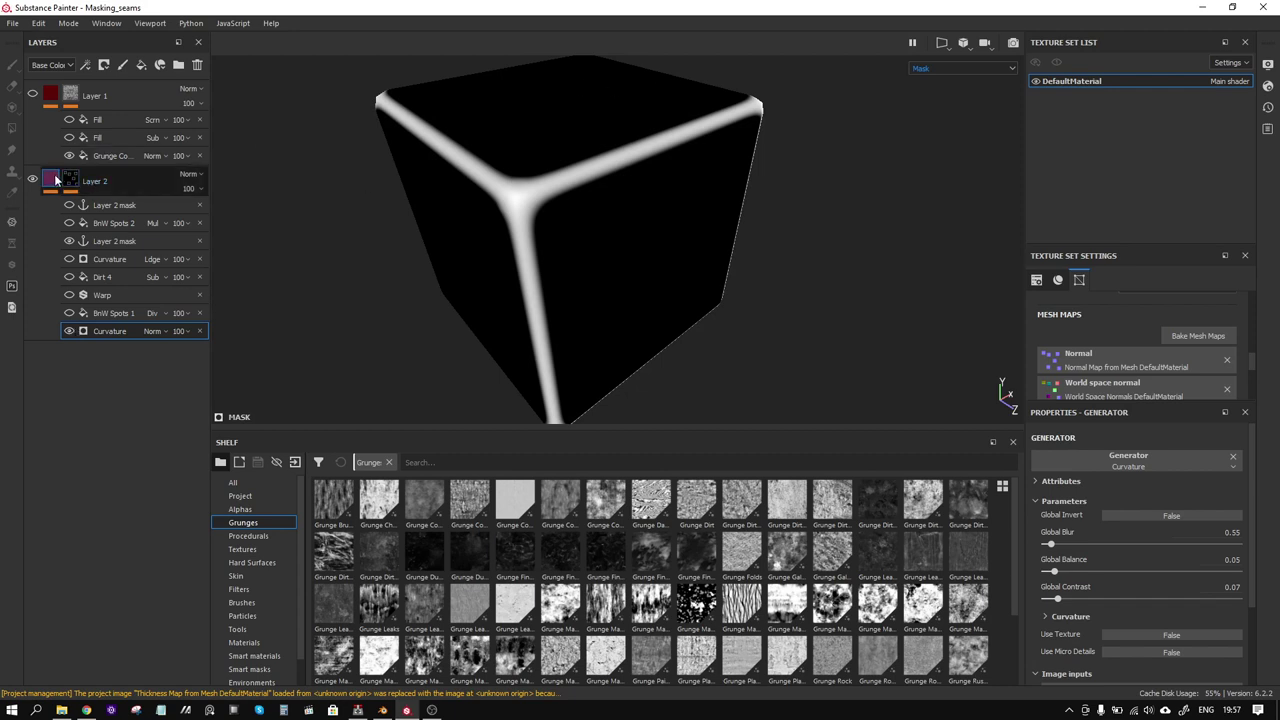
pyautogui.click(947, 68)
pyautogui.click(933, 88)
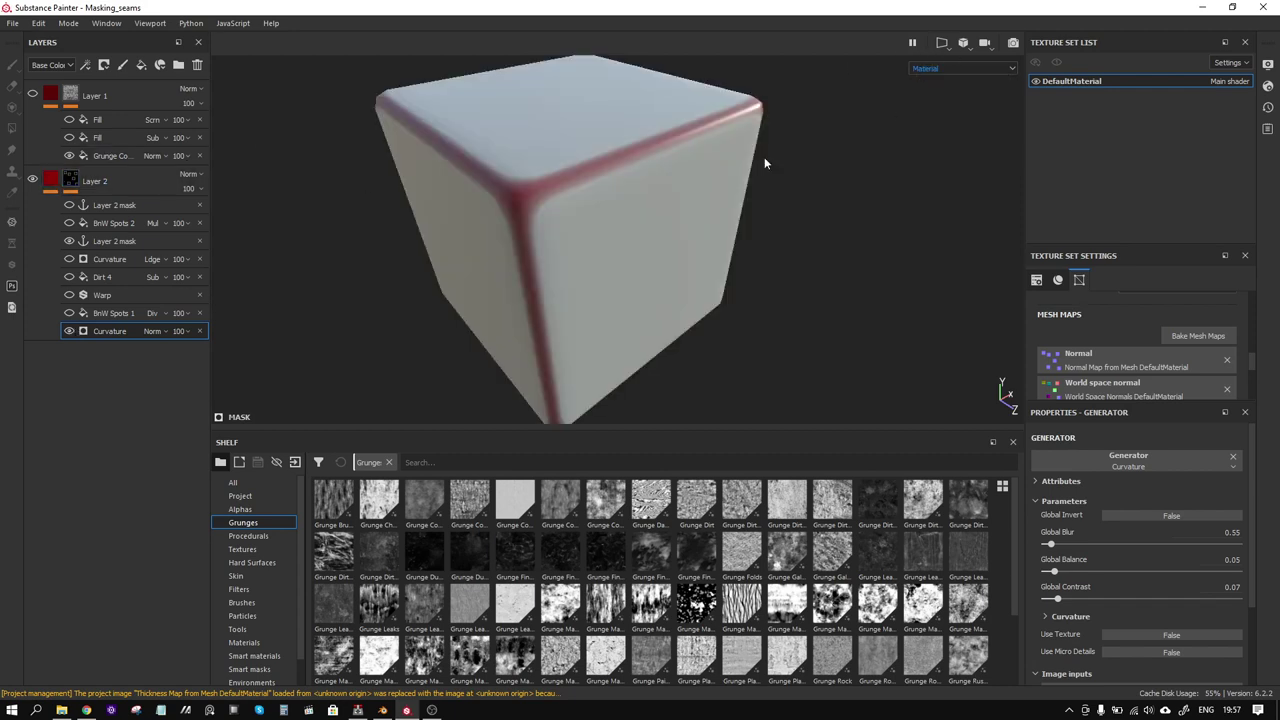
pyautogui.moveTo(603, 249)
pyautogui.keyDown('alt'); pyautogui.mouseDown()
pyautogui.moveTo(580, 251)
pyautogui.moveTo(609, 240)
pyautogui.mouseUp(); pyautogui.keyUp('alt')
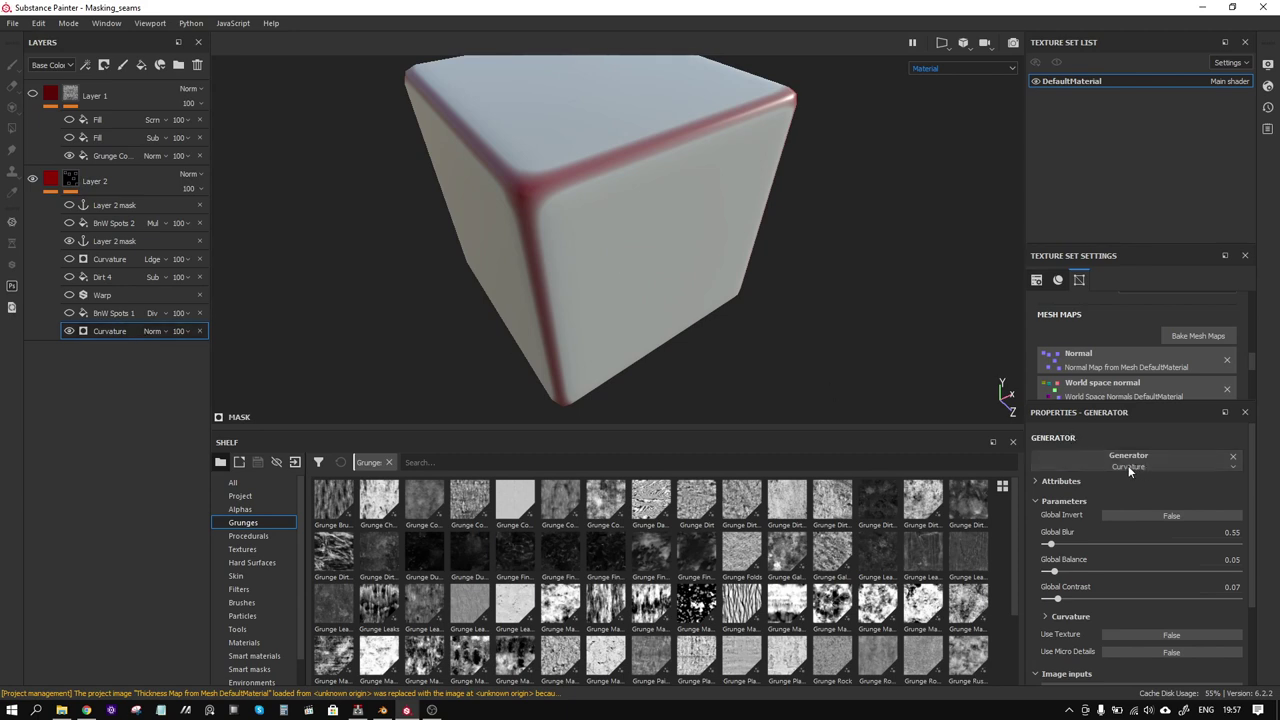
pyautogui.moveTo(588, 237)
pyautogui.keyDown('alt'); pyautogui.mouseDown()
pyautogui.moveTo(614, 194)
pyautogui.moveTo(543, 206)
pyautogui.moveTo(637, 191)
pyautogui.moveTo(570, 193)
pyautogui.mouseUp(); pyautogui.keyUp('alt')
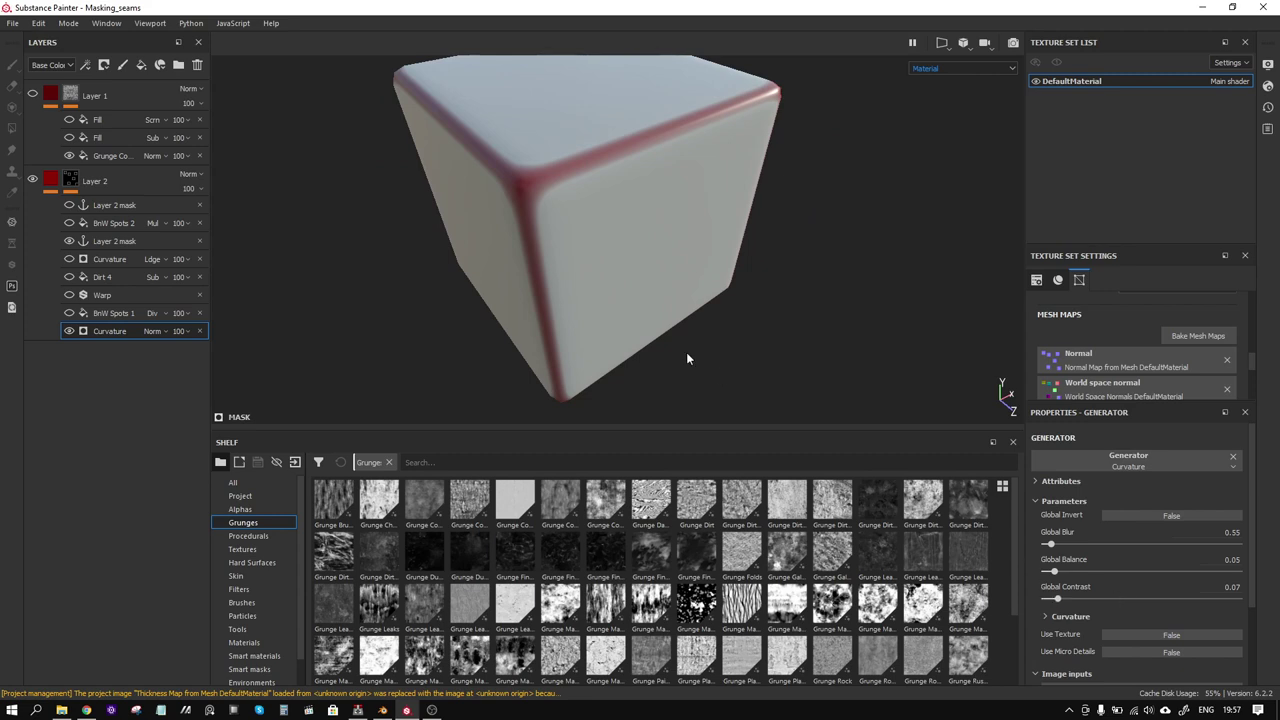
pyautogui.keyDown('alt'); pyautogui.moveTo(610, 287); pyautogui.dragTo(648, 270); pyautogui.keyUp('alt')
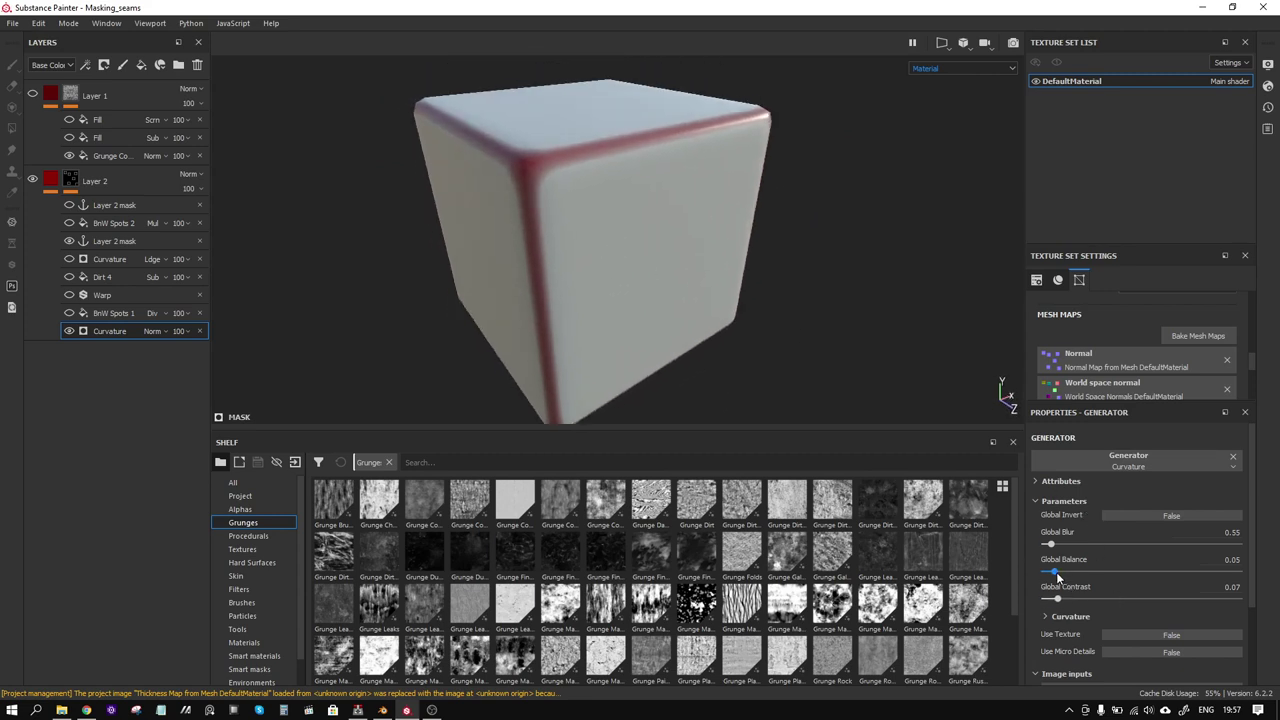
# Step: Set the Curvature generator's Global Balance to 0.09 to thin the edge mask
pyautogui.moveTo(1058, 577); pyautogui.dragTo(1068, 574)
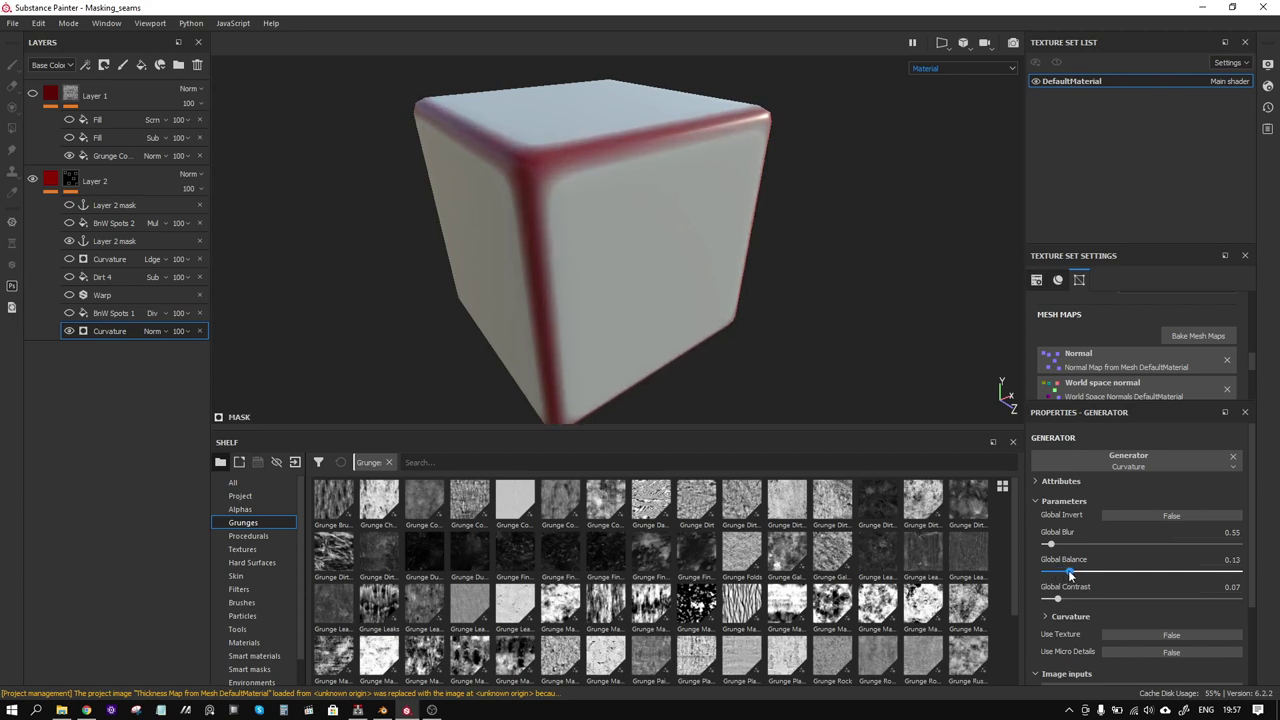
pyautogui.moveTo(1068, 570); pyautogui.dragTo(1060, 568)
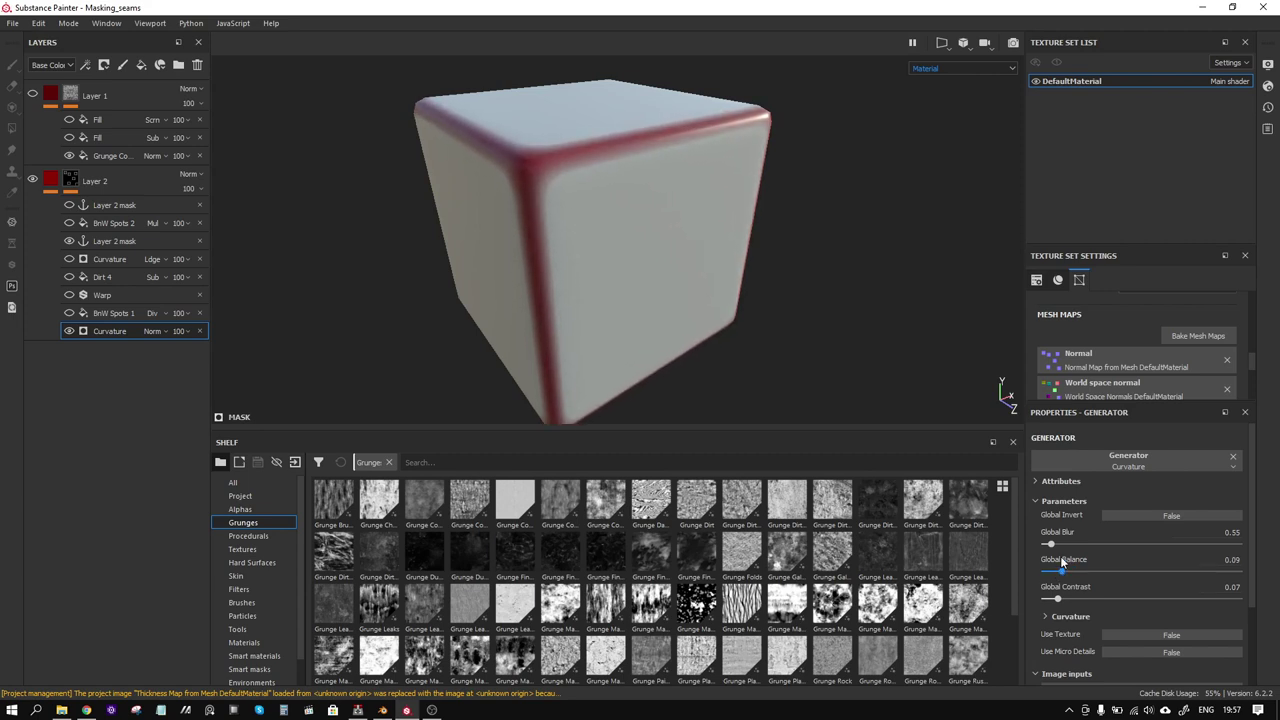
pyautogui.scroll(-2, 1146, 560)
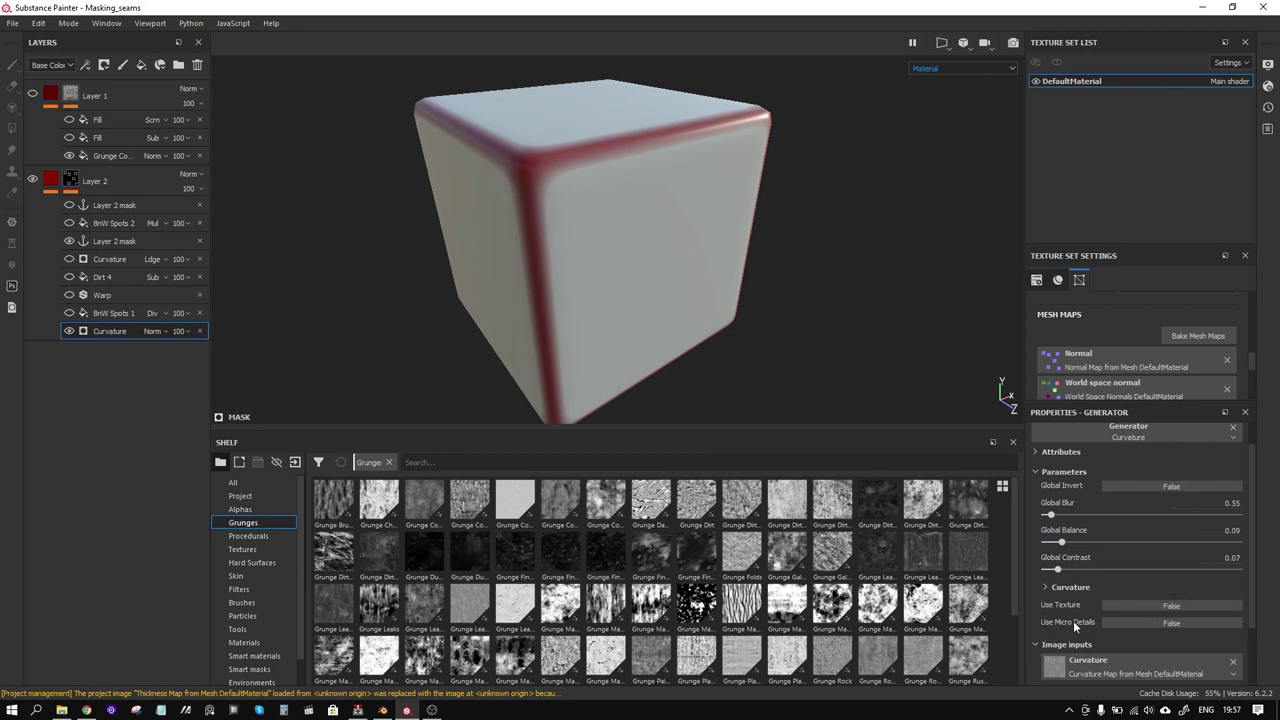
pyautogui.scroll(-2, 1075, 615)
pyautogui.scroll(-2, 1090, 580)
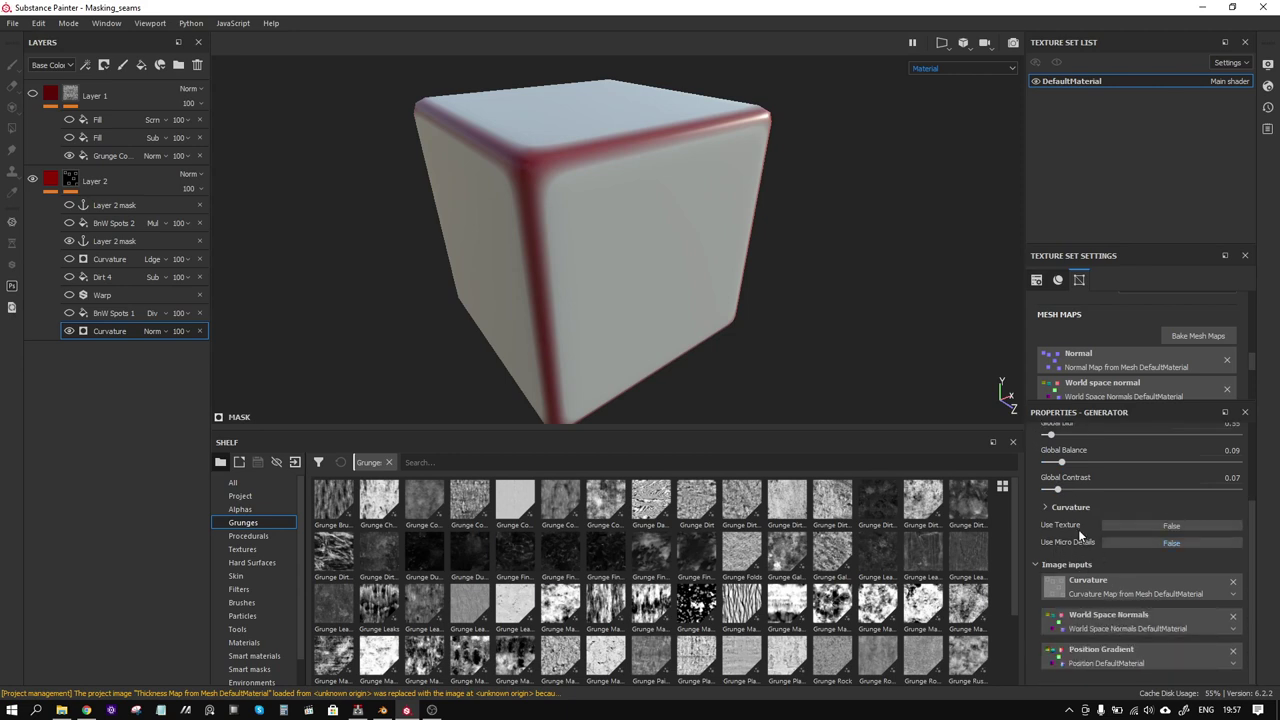
pyautogui.scroll(2, 1080, 535)
# Step: Set the generator's Edges curvature Soft value to 0.75 so red hugs only the edges
pyautogui.click(1044, 545)
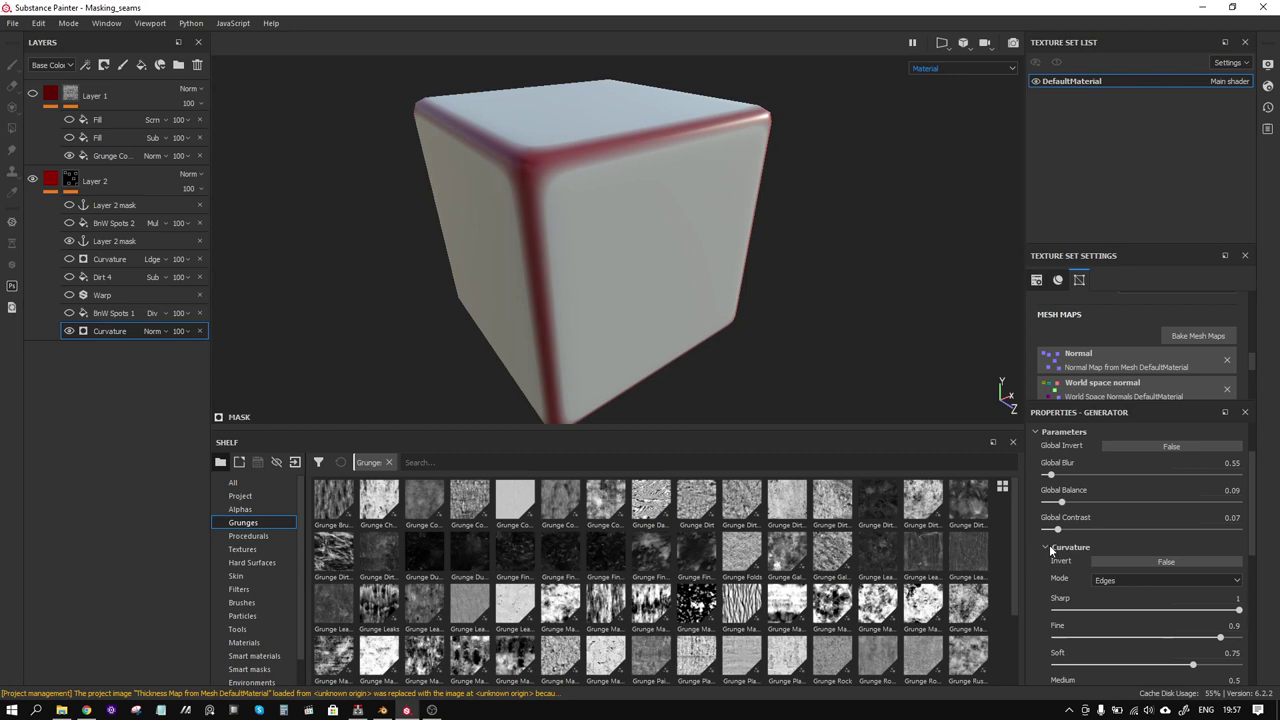
pyautogui.scroll(-2, 1045, 542)
pyautogui.scroll(-2, 1045, 542)
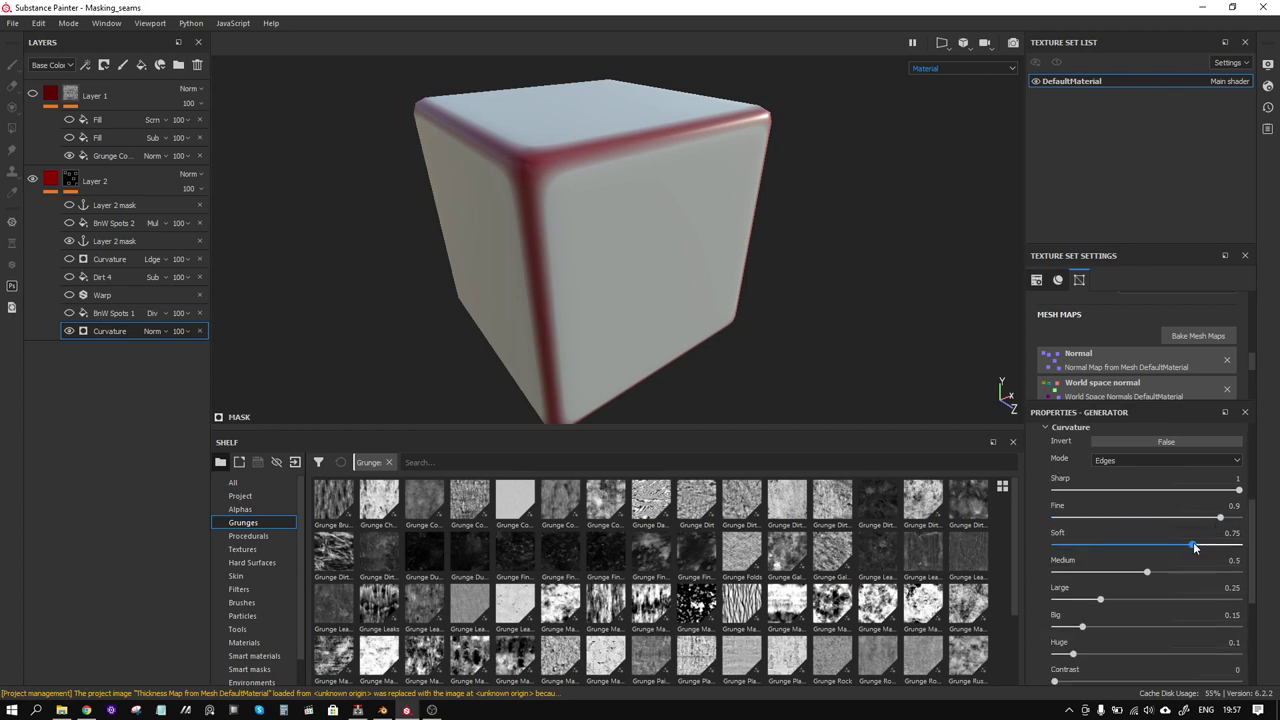
pyautogui.moveTo(1163, 546); pyautogui.dragTo(1173, 544)
pyautogui.moveTo(1179, 545)
pyautogui.mouseDown()
pyautogui.moveTo(1132, 539)
pyautogui.moveTo(1197, 543)
pyautogui.mouseUp()
pyautogui.keyDown('alt'); pyautogui.moveTo(629, 235); pyautogui.dragTo(610, 225); pyautogui.keyUp('alt')
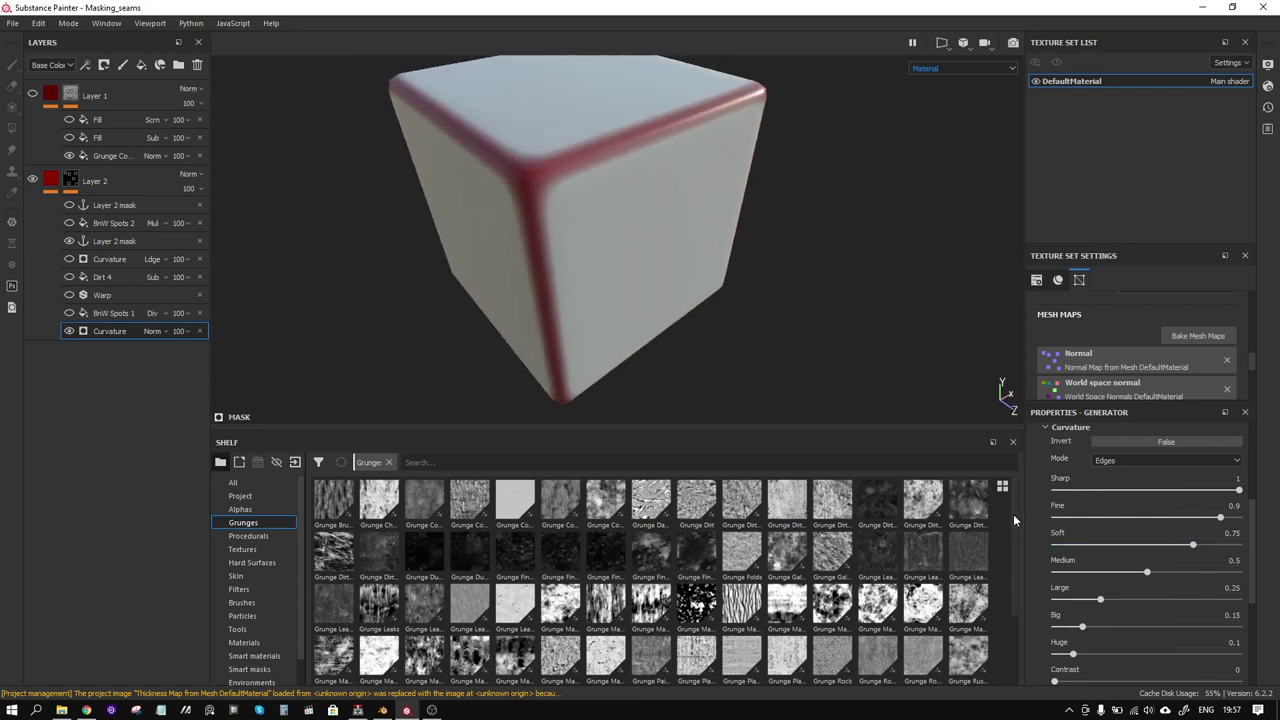
pyautogui.scroll(-5, 1043, 475)
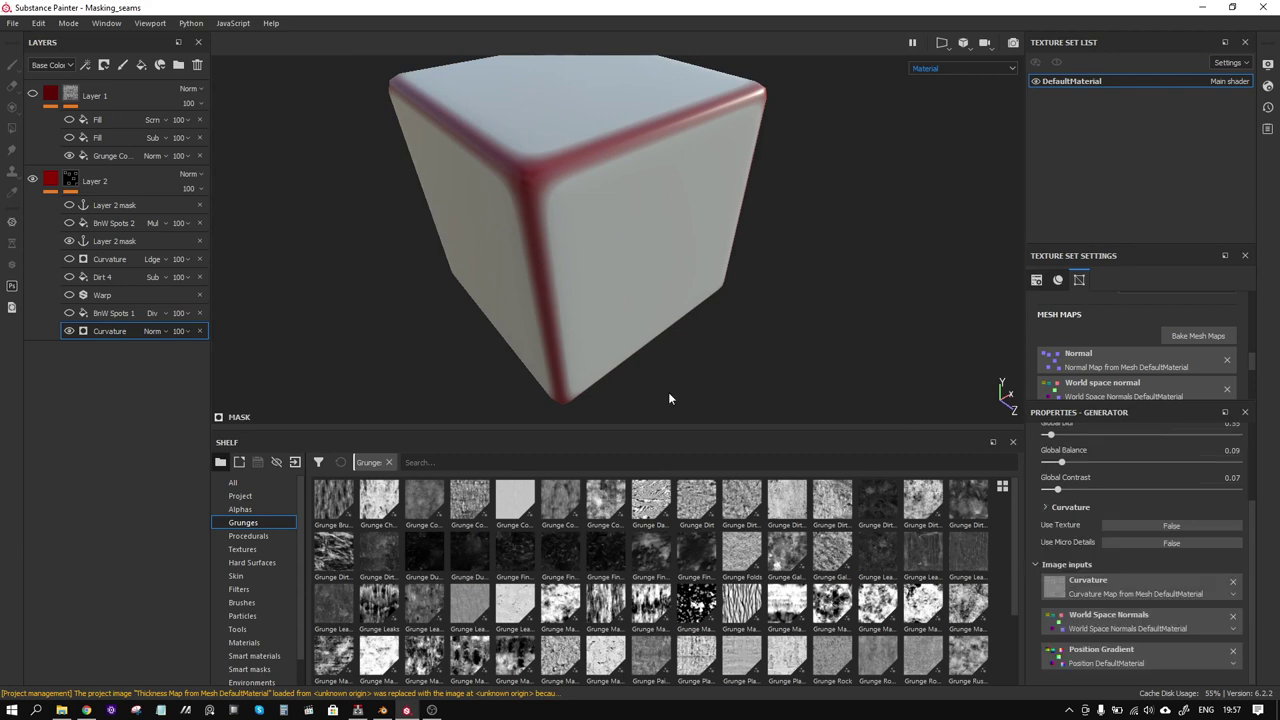
# Step: Enable BnW Spots 1 in Layer 2's mask, keeping its Divide blend mode
pyautogui.click(105, 313)
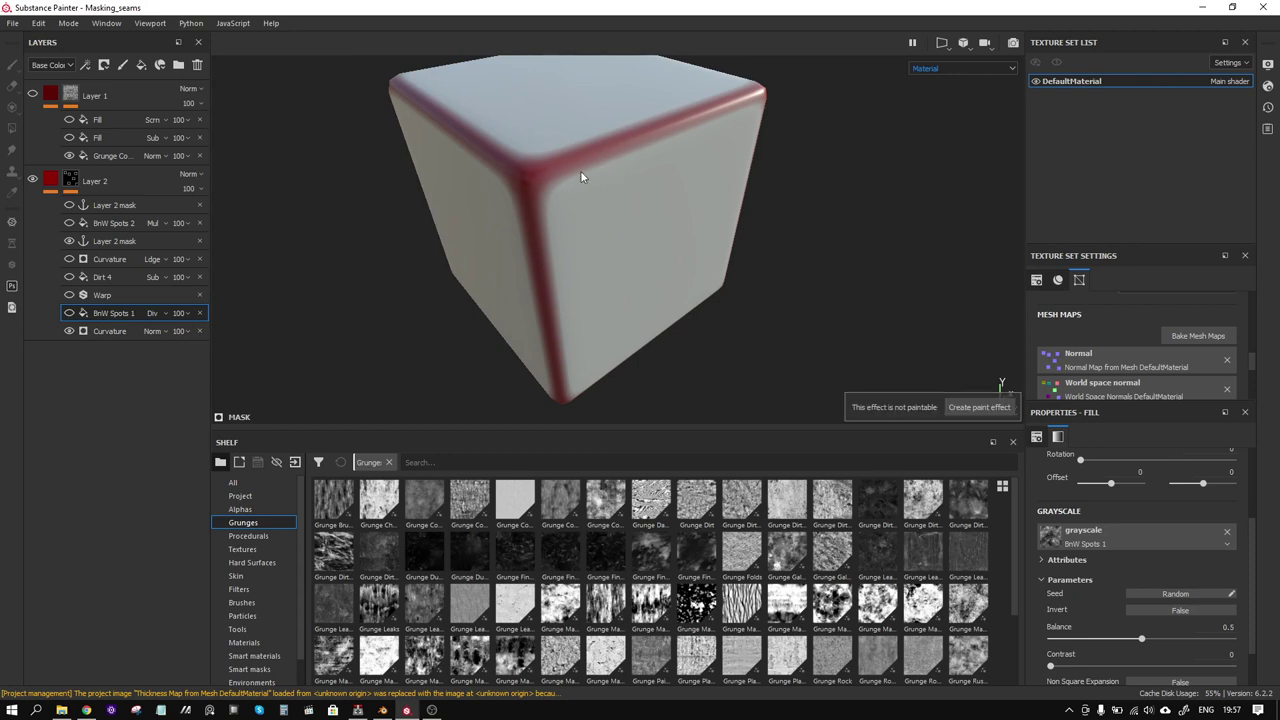
pyautogui.click(69, 313)
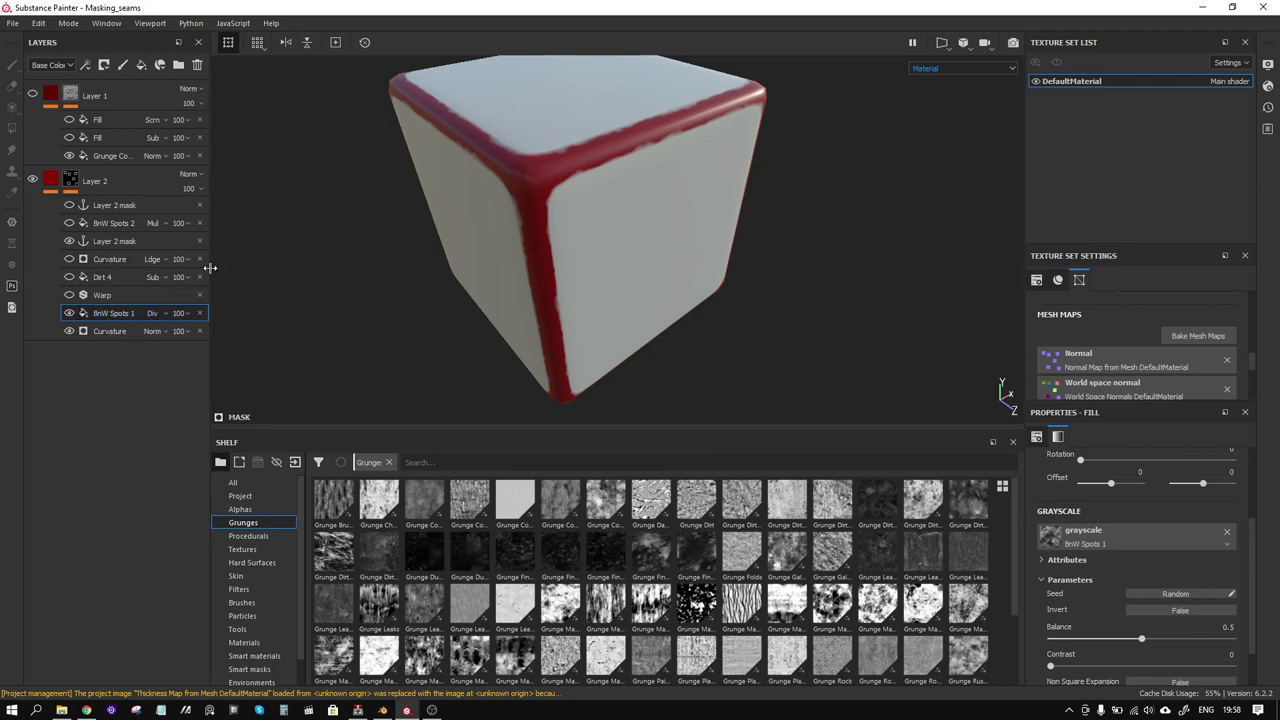
pyautogui.click(163, 316)
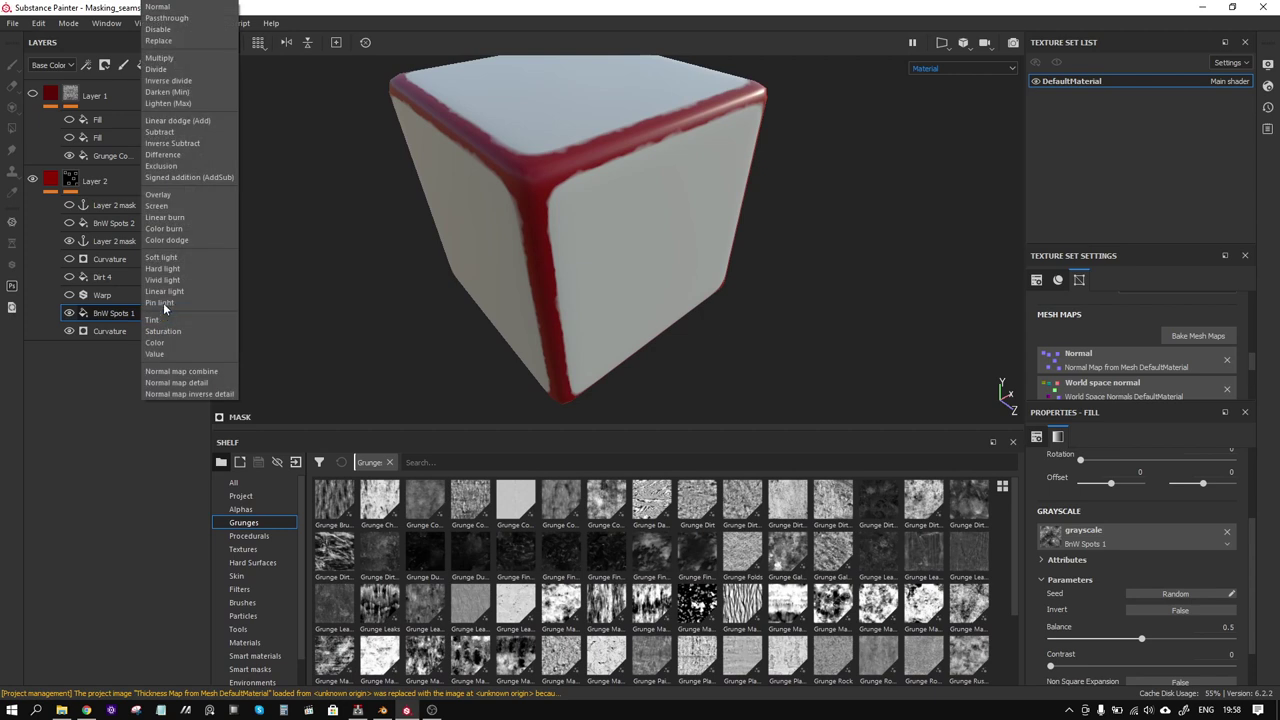
pyautogui.click(577, 6)
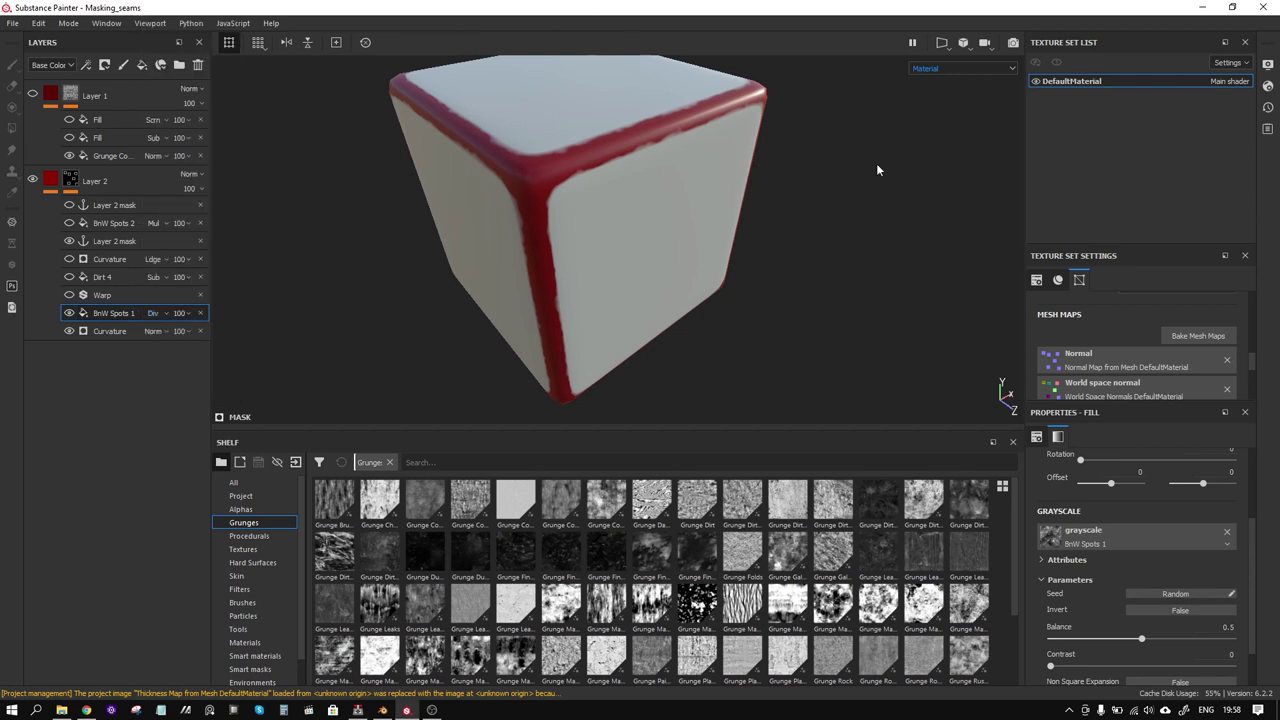
pyautogui.click(69, 313)
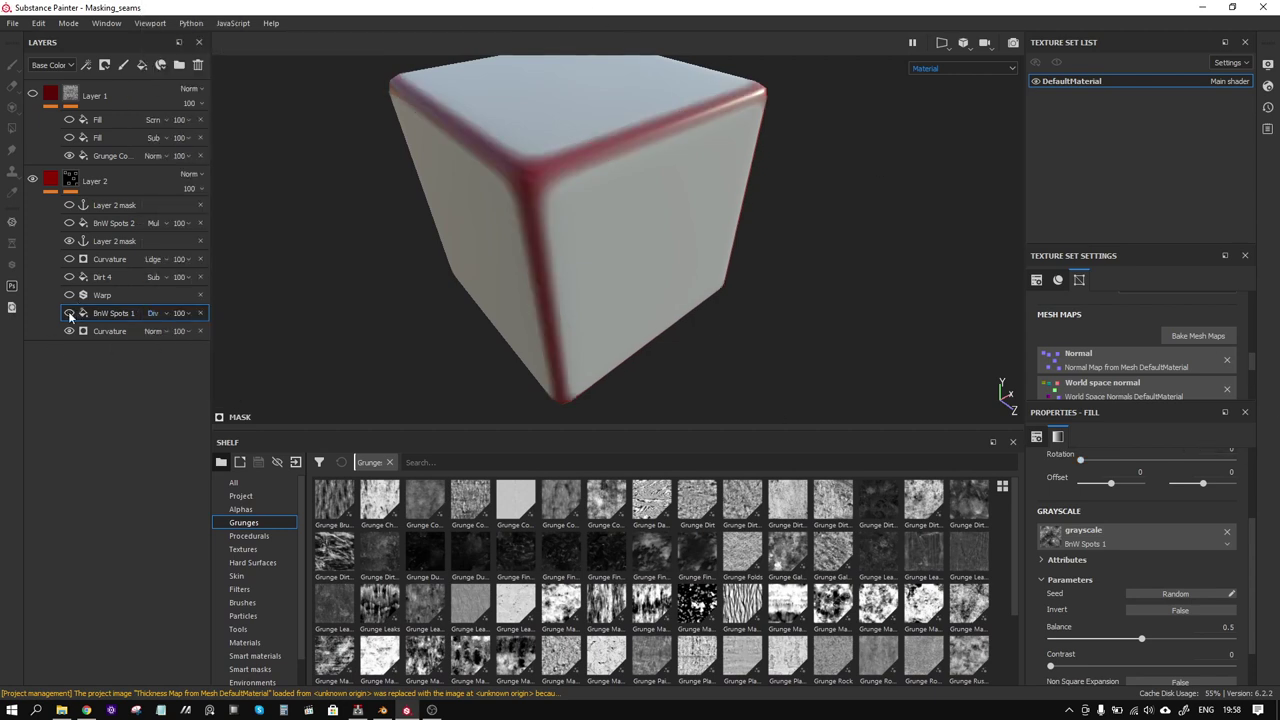
pyautogui.click(69, 313)
pyautogui.scroll(2, 1233, 560)
pyautogui.scroll(2, 1233, 560)
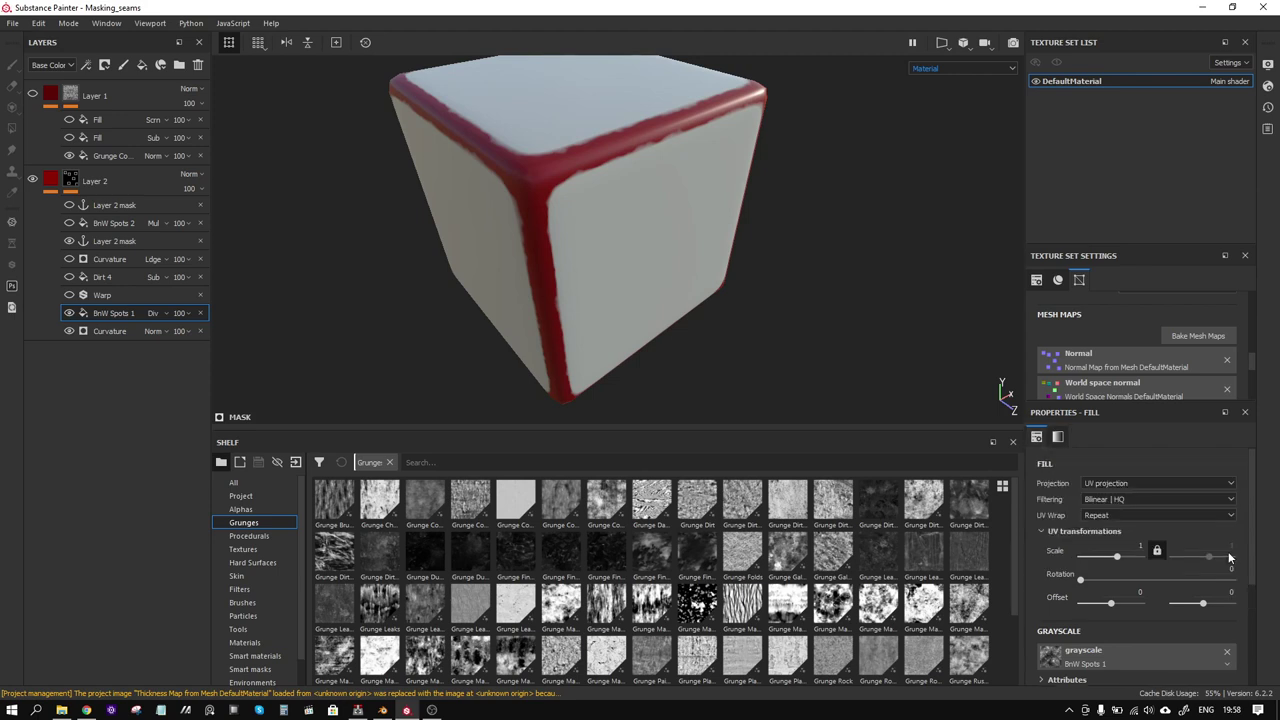
# Step: Enable the Warp filter at intensity 5.96, then select Layer 2's Dirt 4 fill
pyautogui.click(69, 294)
pyautogui.click(109, 293)
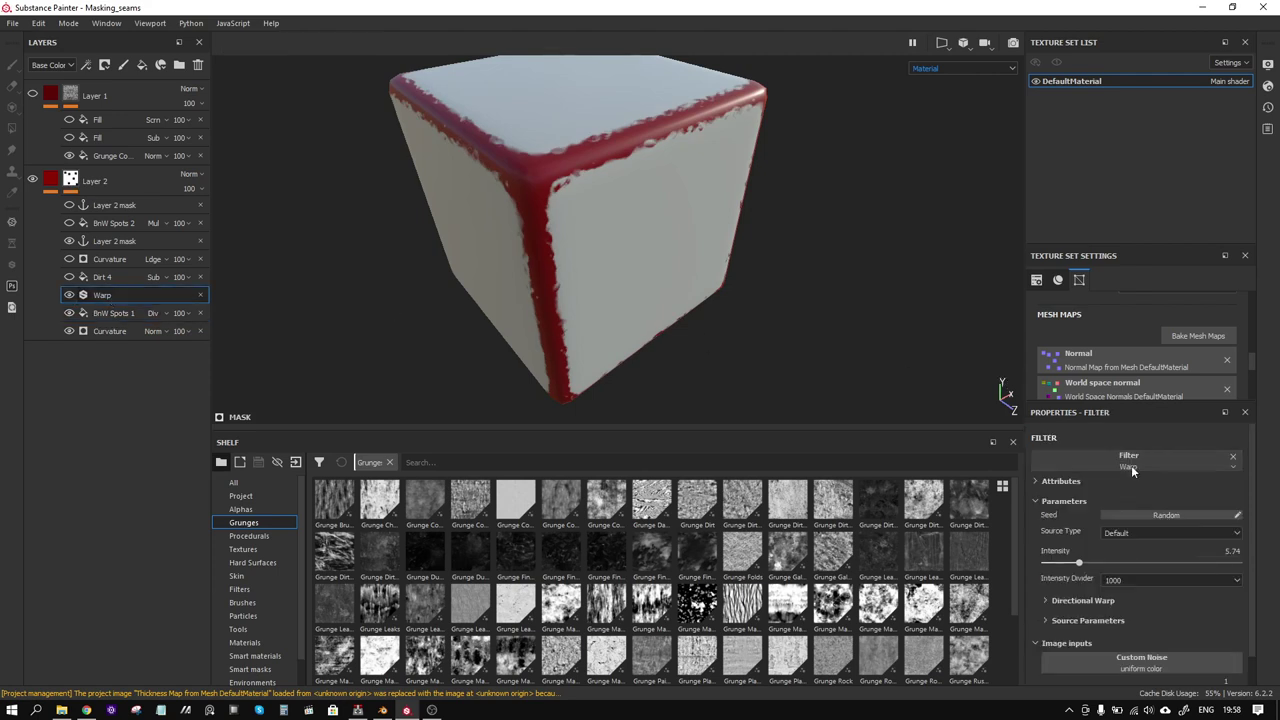
pyautogui.moveTo(1079, 563); pyautogui.dragTo(1080, 560)
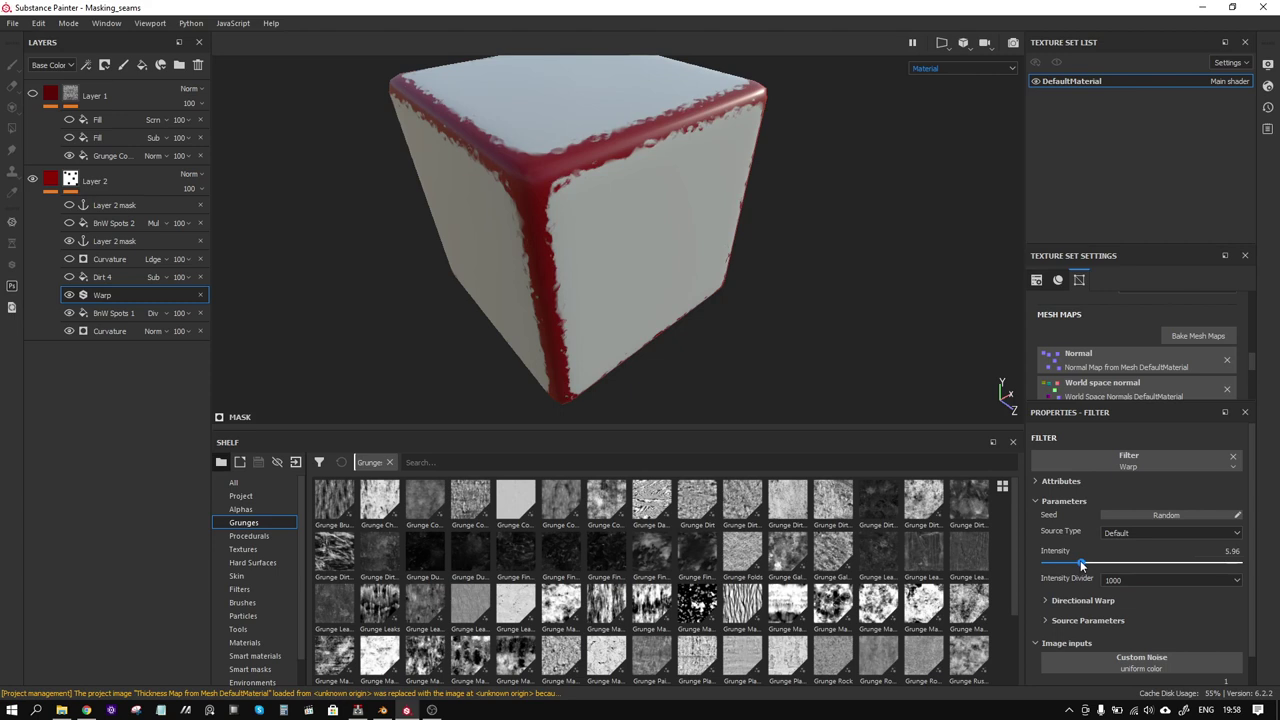
pyautogui.click(108, 278)
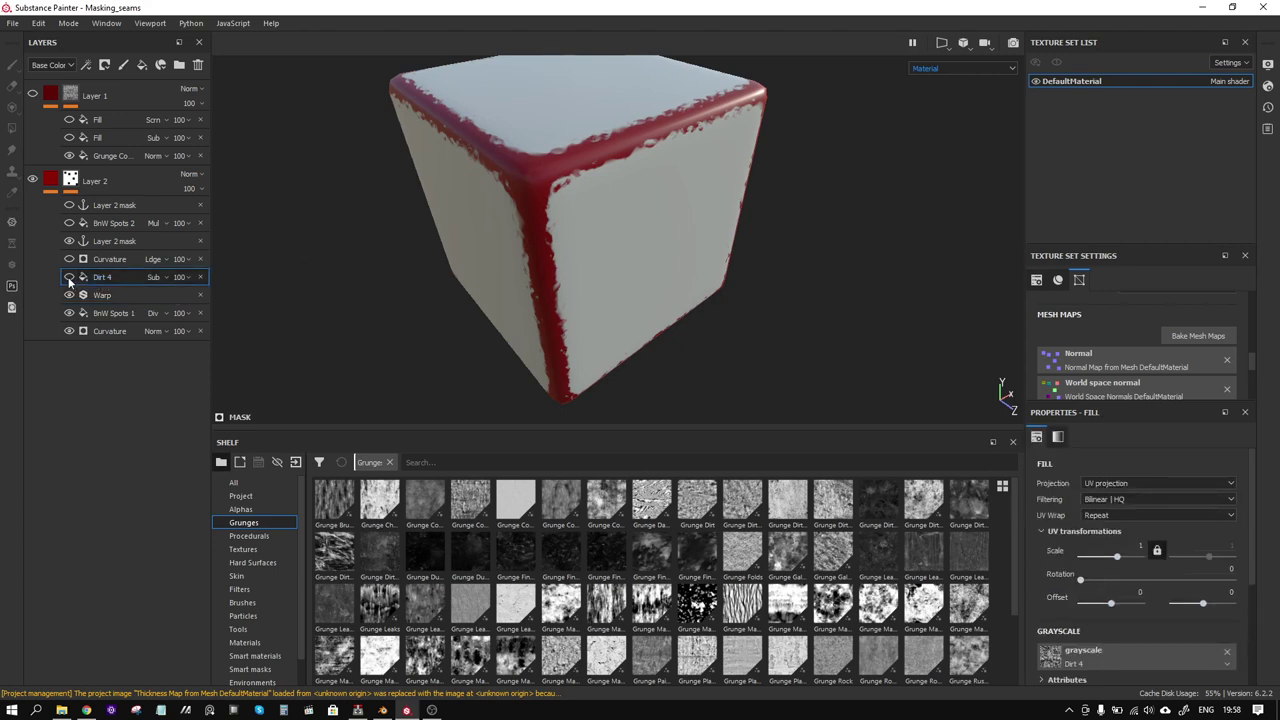
# Step: Turn on the Dirt 4 and Curvature effects in Layer 2's mask
pyautogui.click(69, 278)
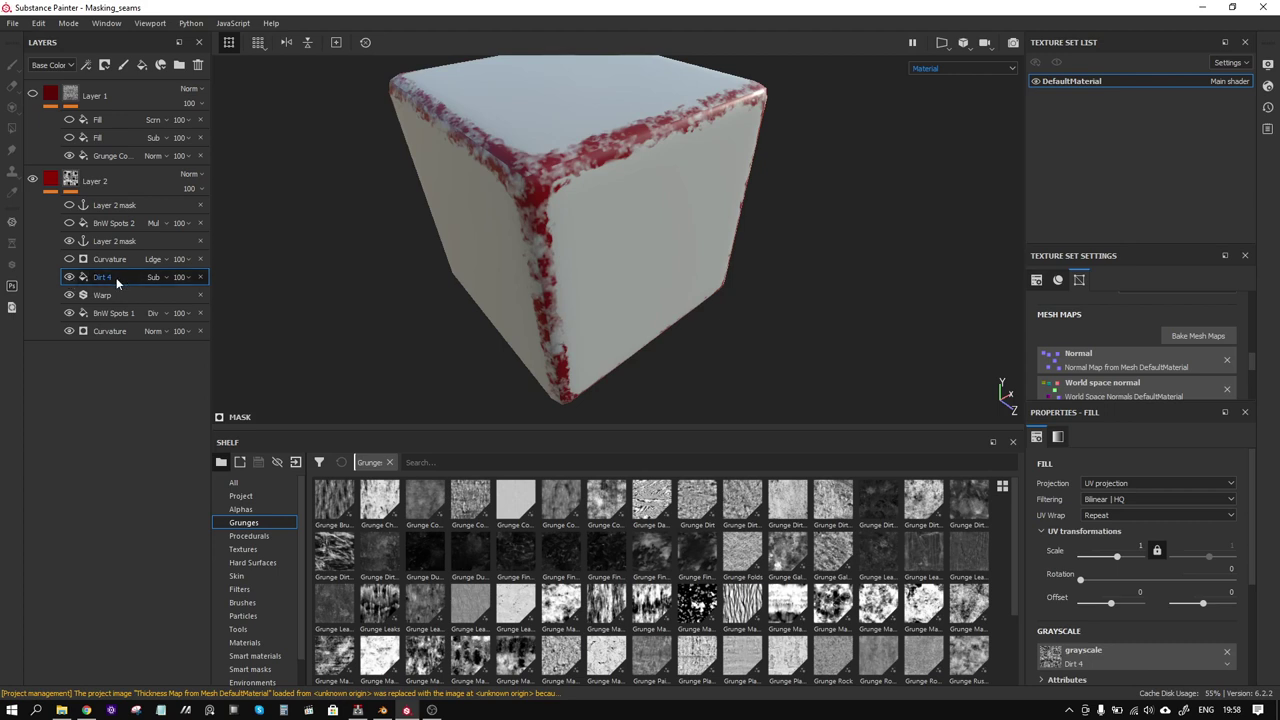
pyautogui.moveTo(516, 260)
pyautogui.keyDown('alt'); pyautogui.mouseDown()
pyautogui.moveTo(603, 209)
pyautogui.moveTo(543, 205)
pyautogui.mouseUp(); pyautogui.keyUp('alt')
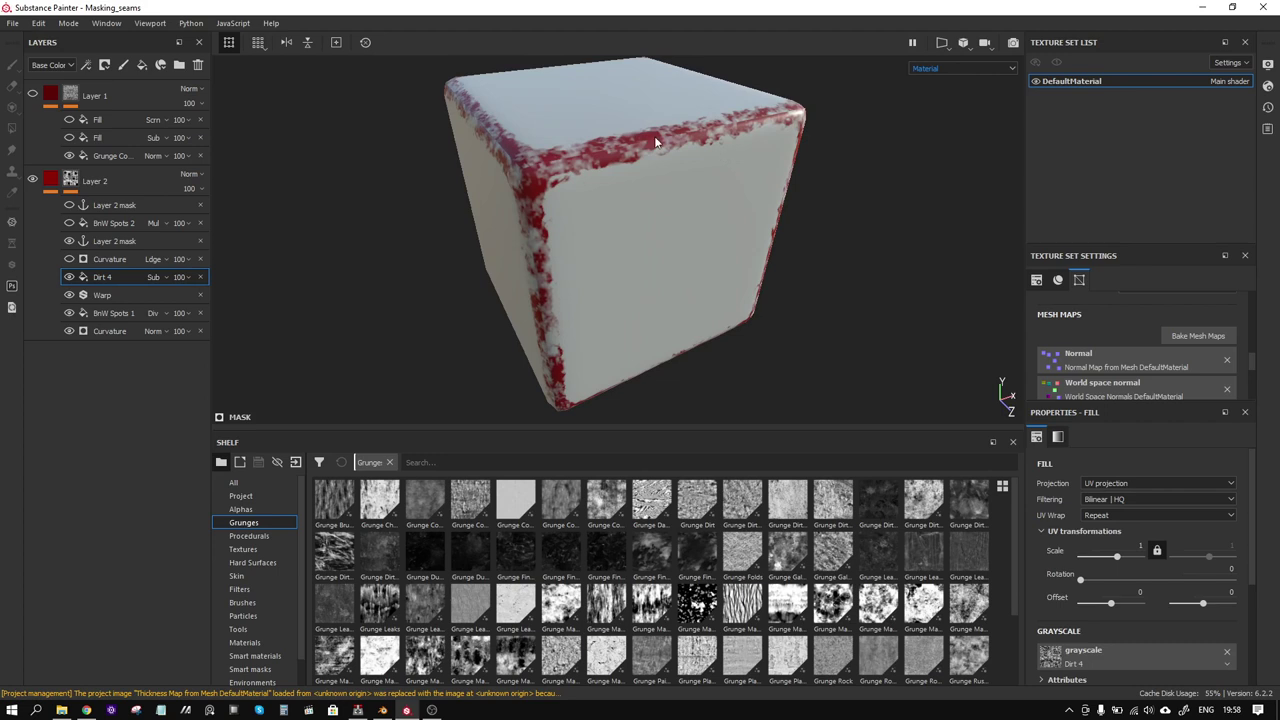
pyautogui.click(68, 260)
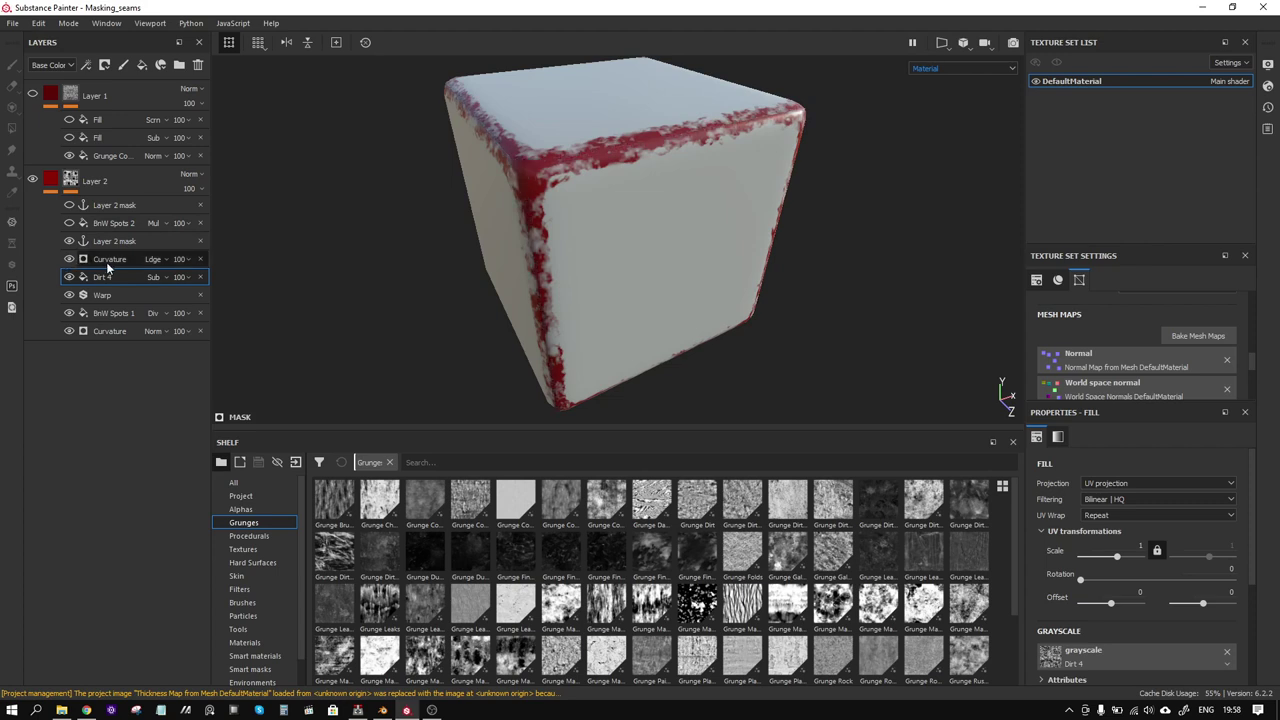
pyautogui.keyDown('alt'); pyautogui.moveTo(676, 235); pyautogui.dragTo(590, 208); pyautogui.keyUp('alt')
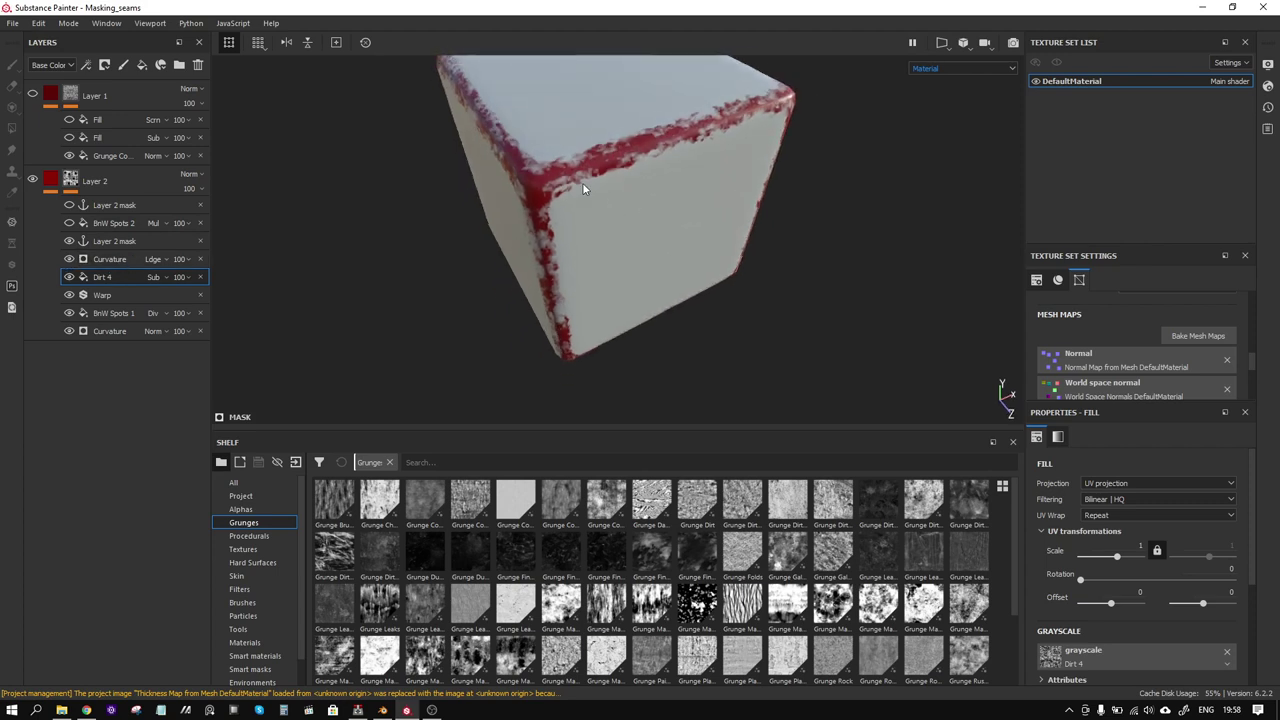
pyautogui.scroll(5, 591, 221)
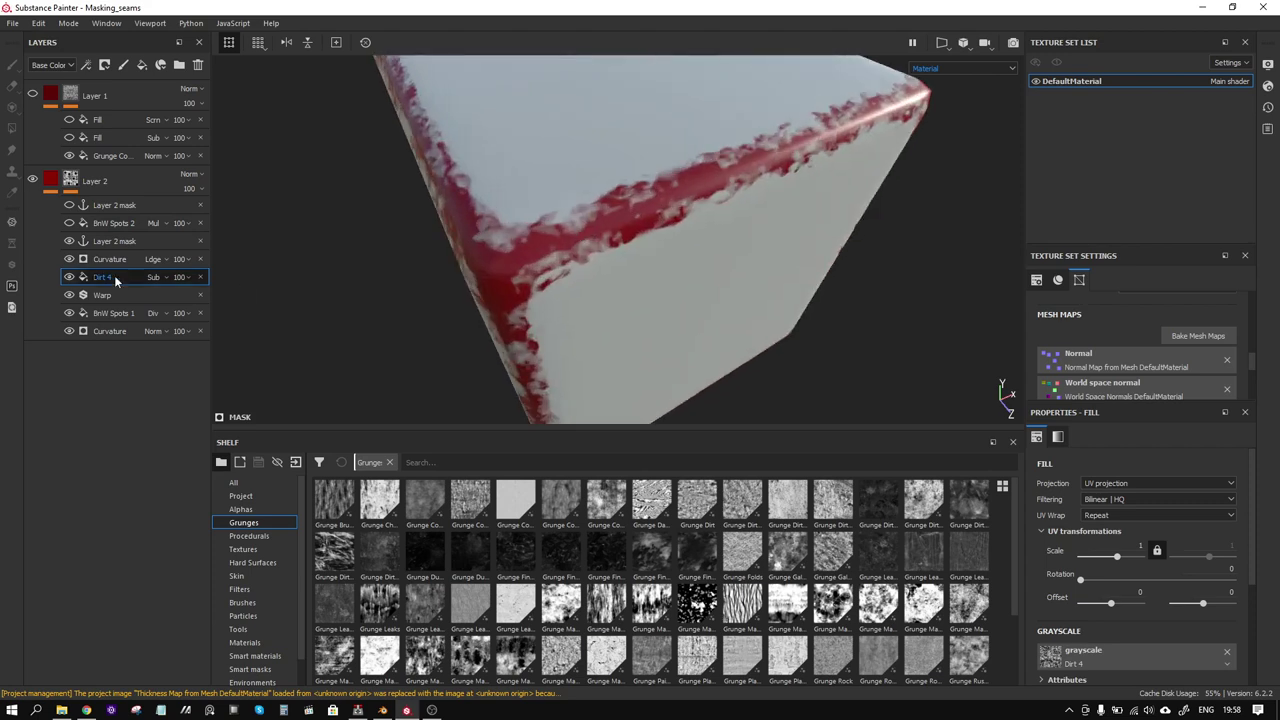
# Step: Toggle Dirt 4 and Curvature off and on to compare the red edge wear
pyautogui.click(69, 277)
pyautogui.click(69, 277)
pyautogui.click(69, 259)
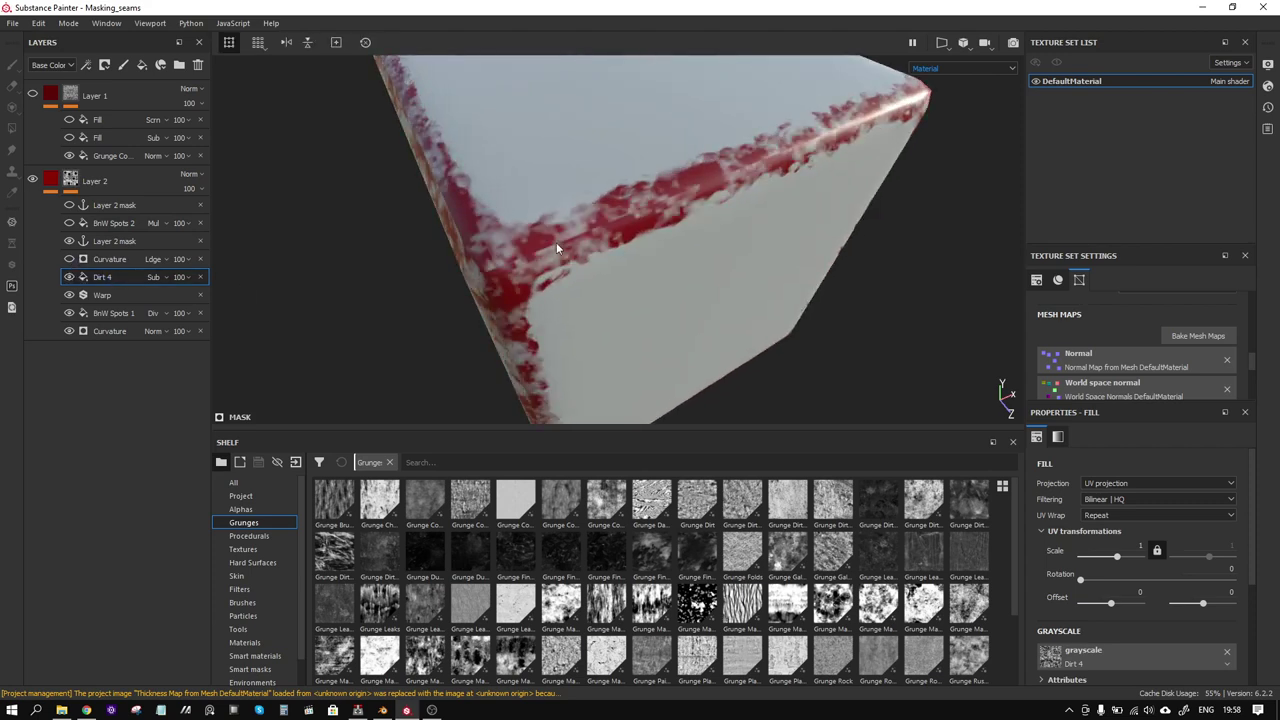
pyautogui.click(69, 259)
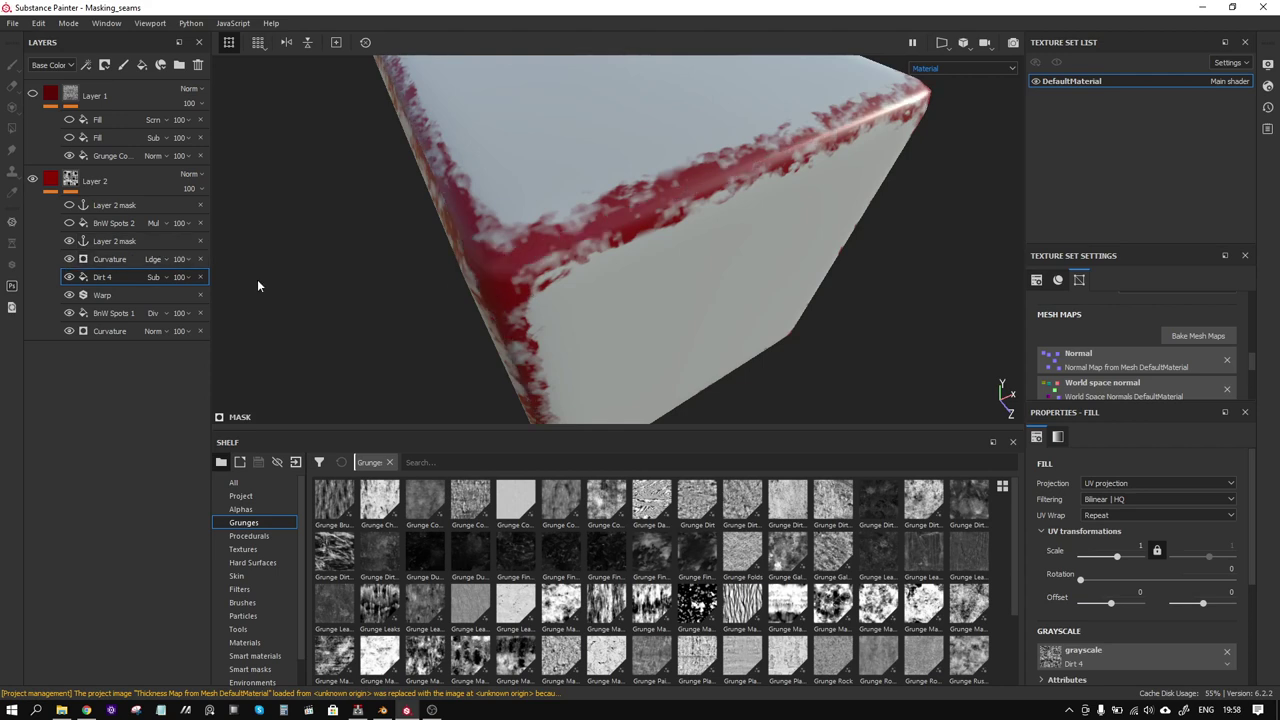
pyautogui.click(69, 277)
pyautogui.click(69, 277)
pyautogui.click(69, 259)
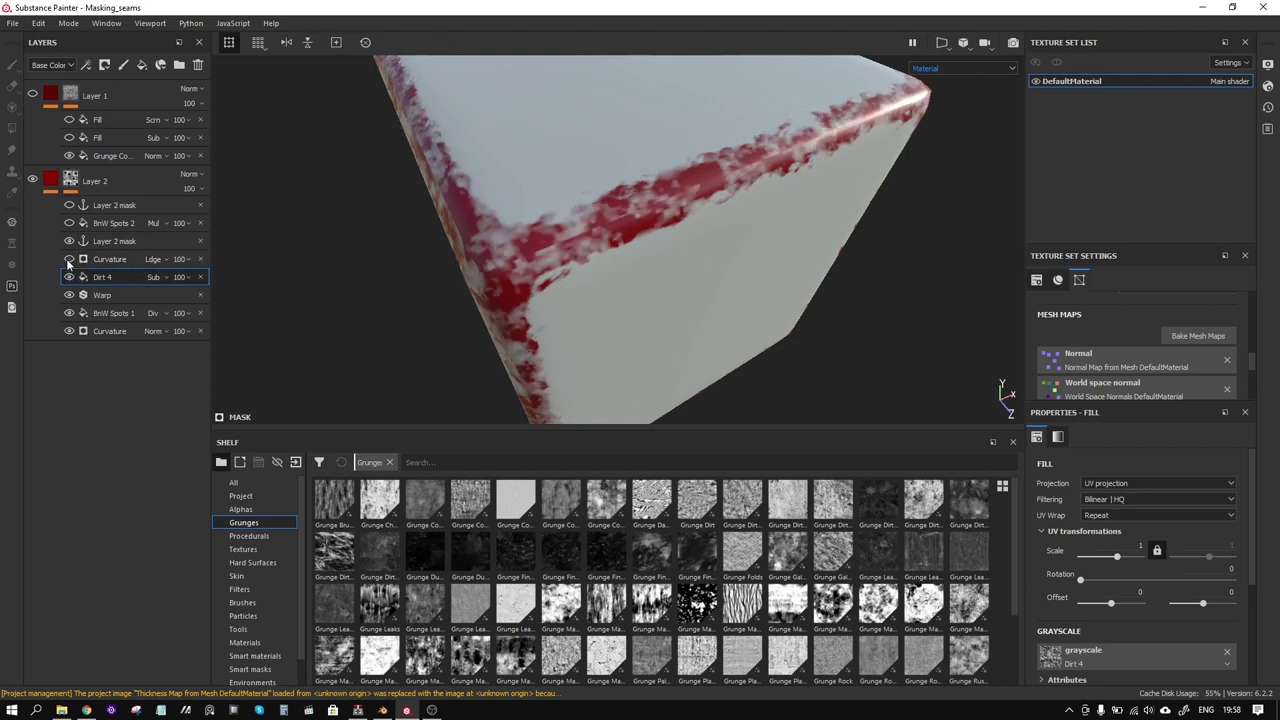
pyautogui.click(69, 259)
pyautogui.click(69, 259)
pyautogui.click(69, 259)
pyautogui.moveTo(509, 322)
pyautogui.keyDown('alt'); pyautogui.mouseDown()
pyautogui.moveTo(556, 290)
pyautogui.moveTo(558, 257)
pyautogui.mouseUp(); pyautogui.keyUp('alt')
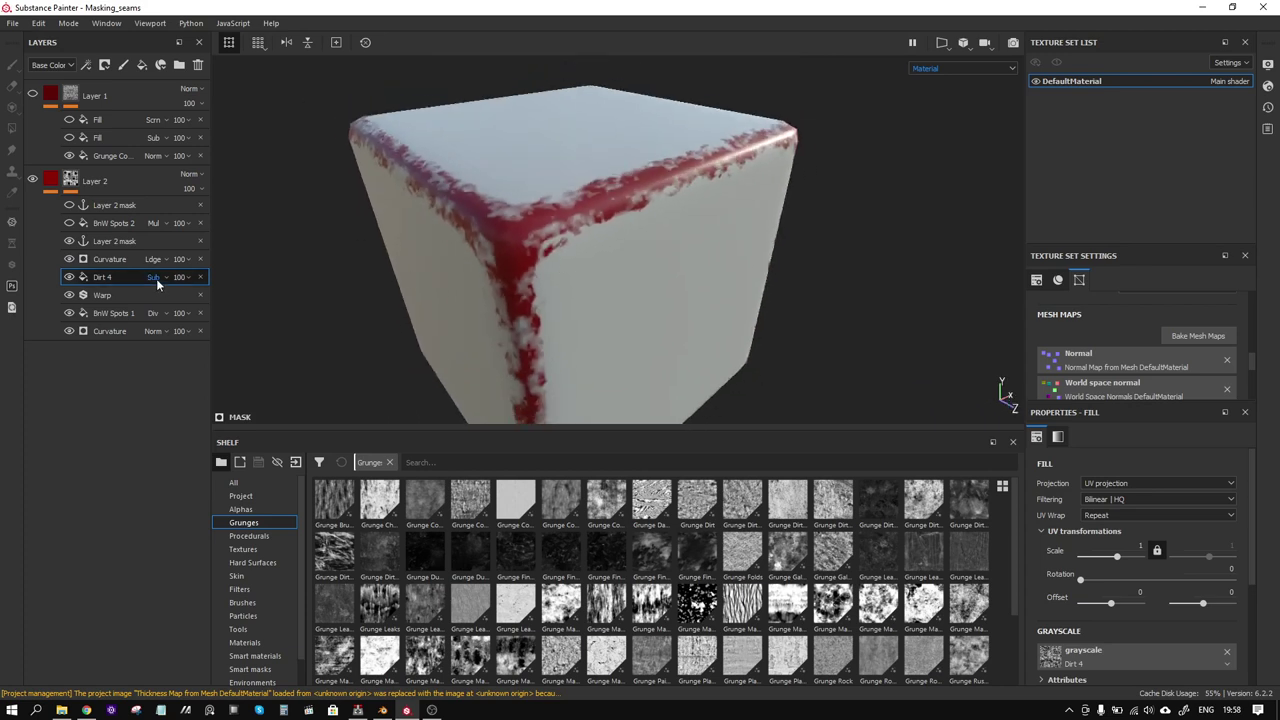
pyautogui.click(130, 240)
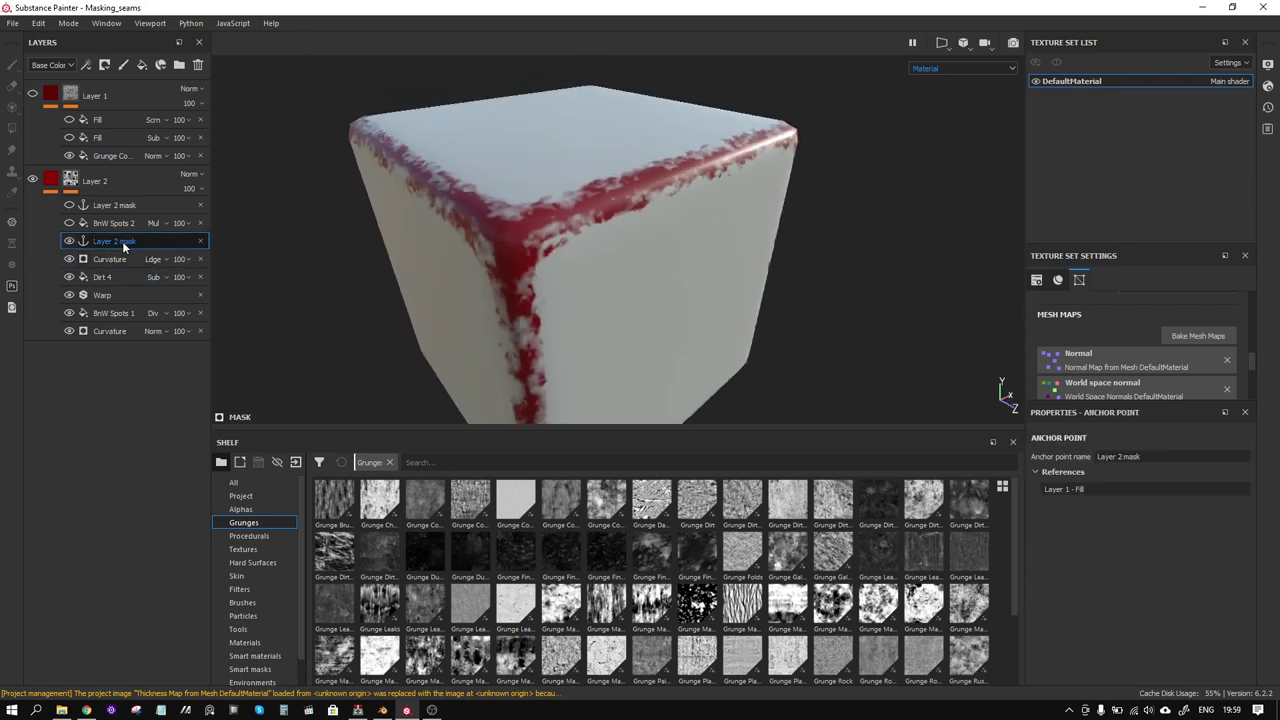
# Step: Hide Layer 2, show Layer 1, and select its Grunge Concrete Burnt fill
pyautogui.click(32, 180)
pyautogui.click(32, 95)
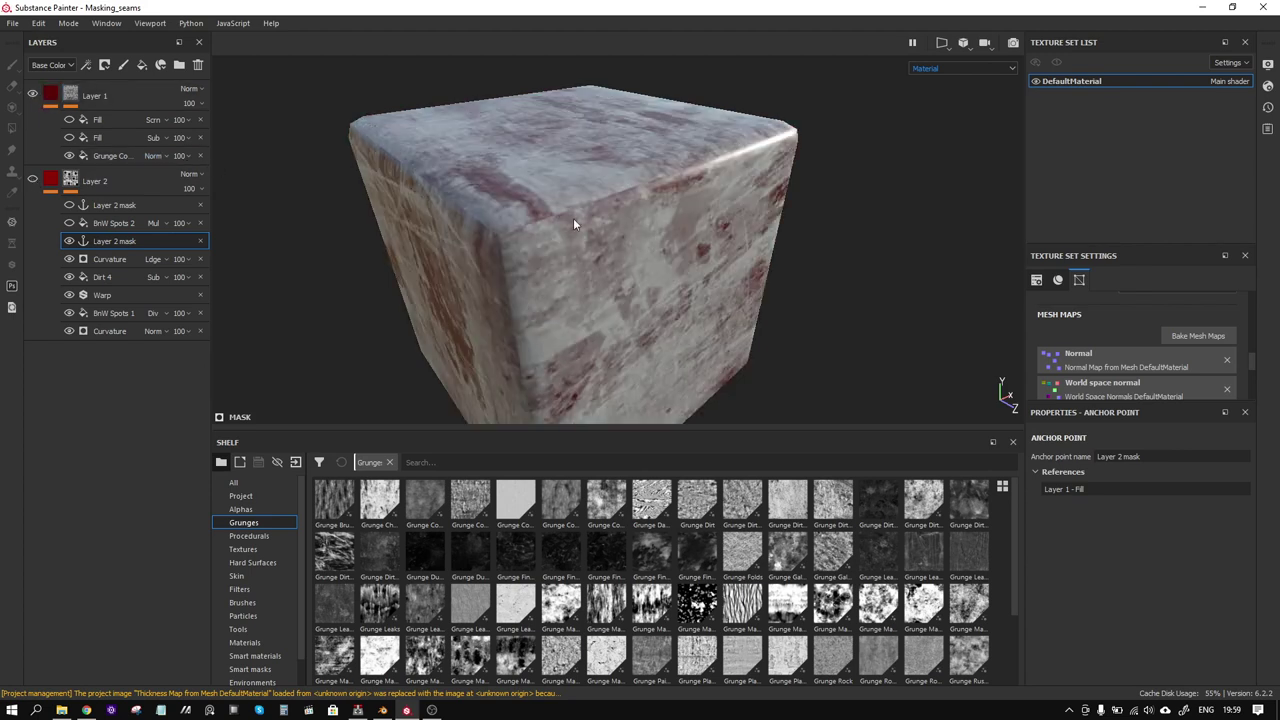
pyautogui.click(69, 137)
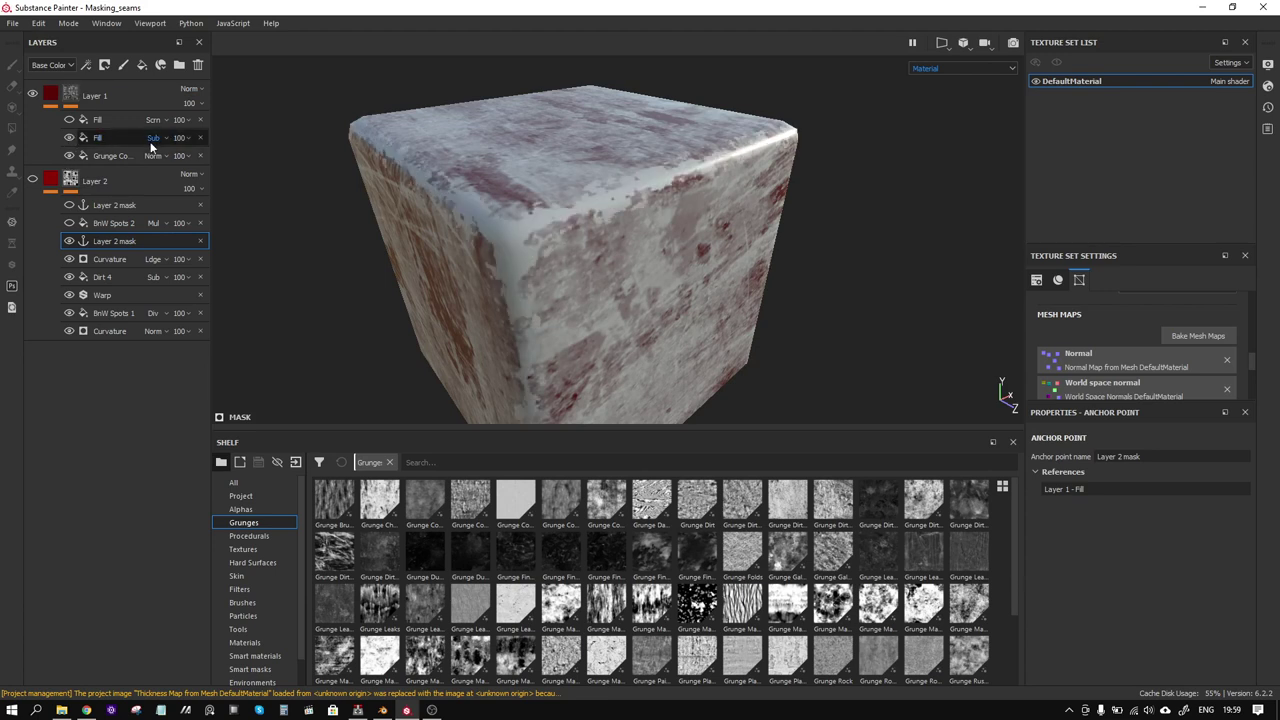
pyautogui.moveTo(330, 170)
pyautogui.keyDown('alt'); pyautogui.mouseDown()
pyautogui.moveTo(589, 214)
pyautogui.moveTo(564, 241)
pyautogui.mouseUp(); pyautogui.keyUp('alt')
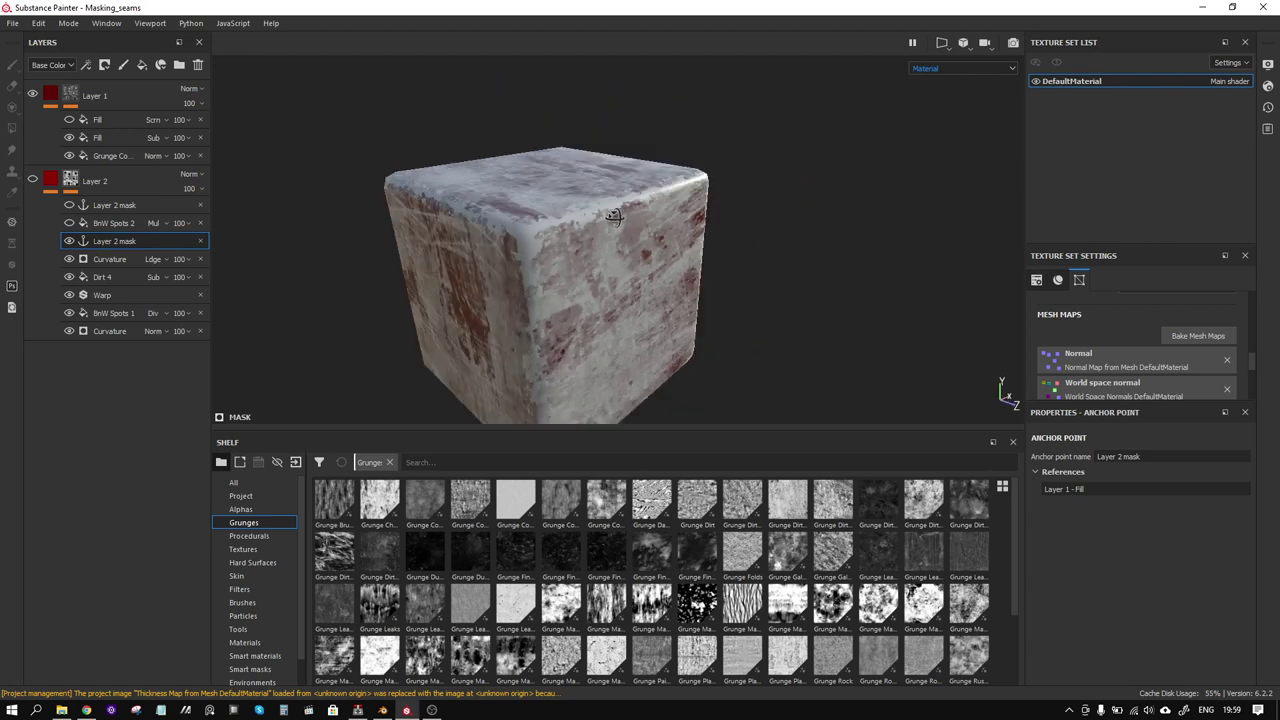
pyautogui.click(97, 153)
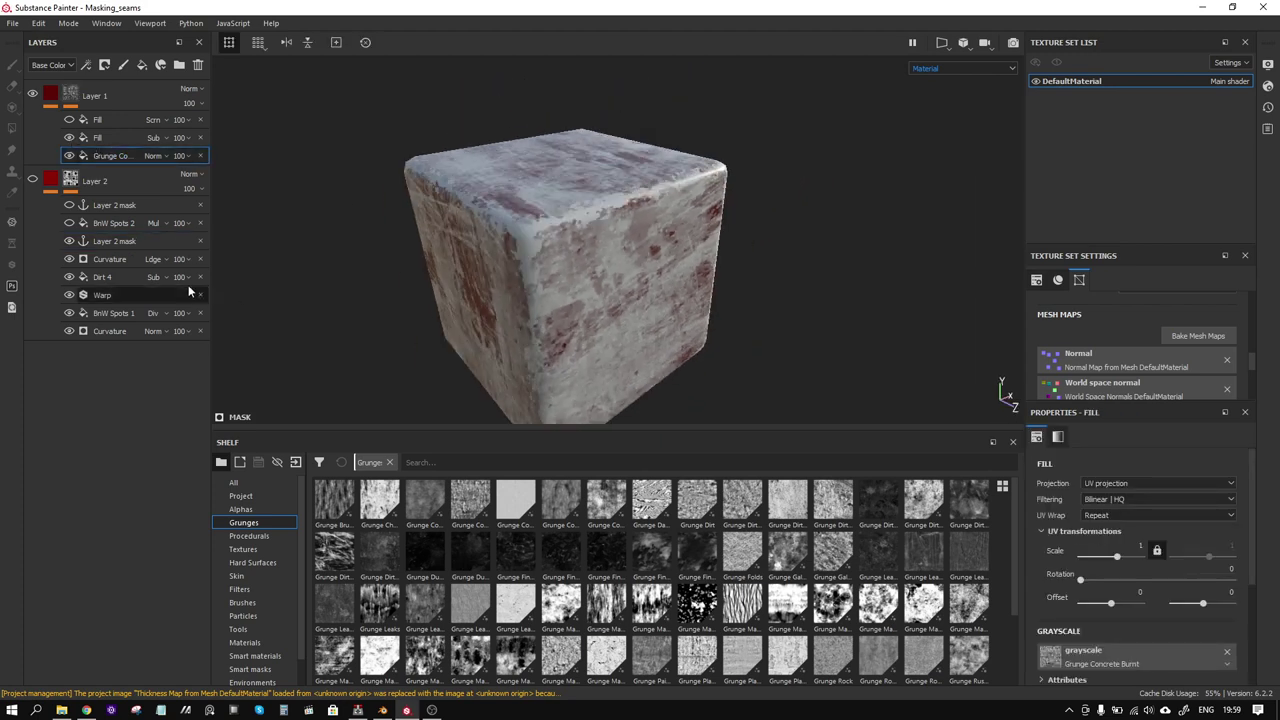
pyautogui.moveTo(576, 230)
pyautogui.keyDown('alt'); pyautogui.mouseDown()
pyautogui.moveTo(504, 232)
pyautogui.moveTo(547, 243)
pyautogui.mouseUp(); pyautogui.keyUp('alt')
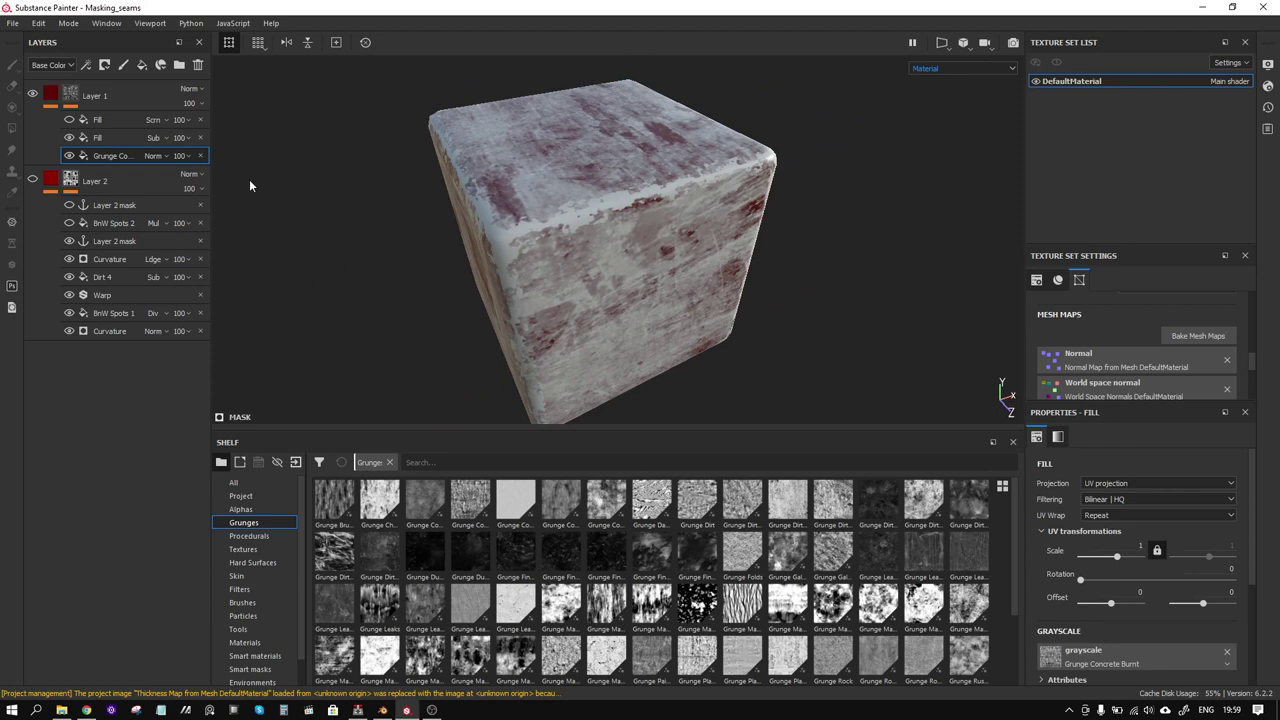
# Step: Hide Layer 1, then select Layer 2's BnW Spots 2 fill effect
pyautogui.click(33, 94)
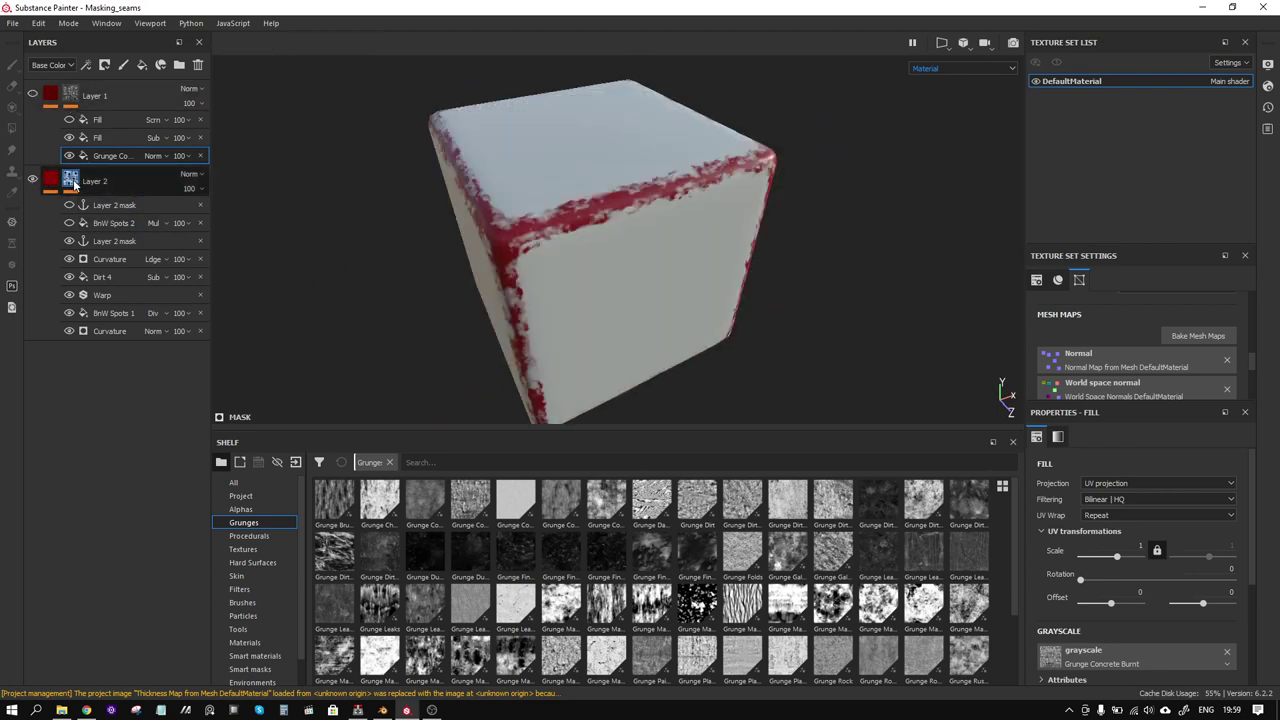
pyautogui.click(74, 185)
pyautogui.click(113, 224)
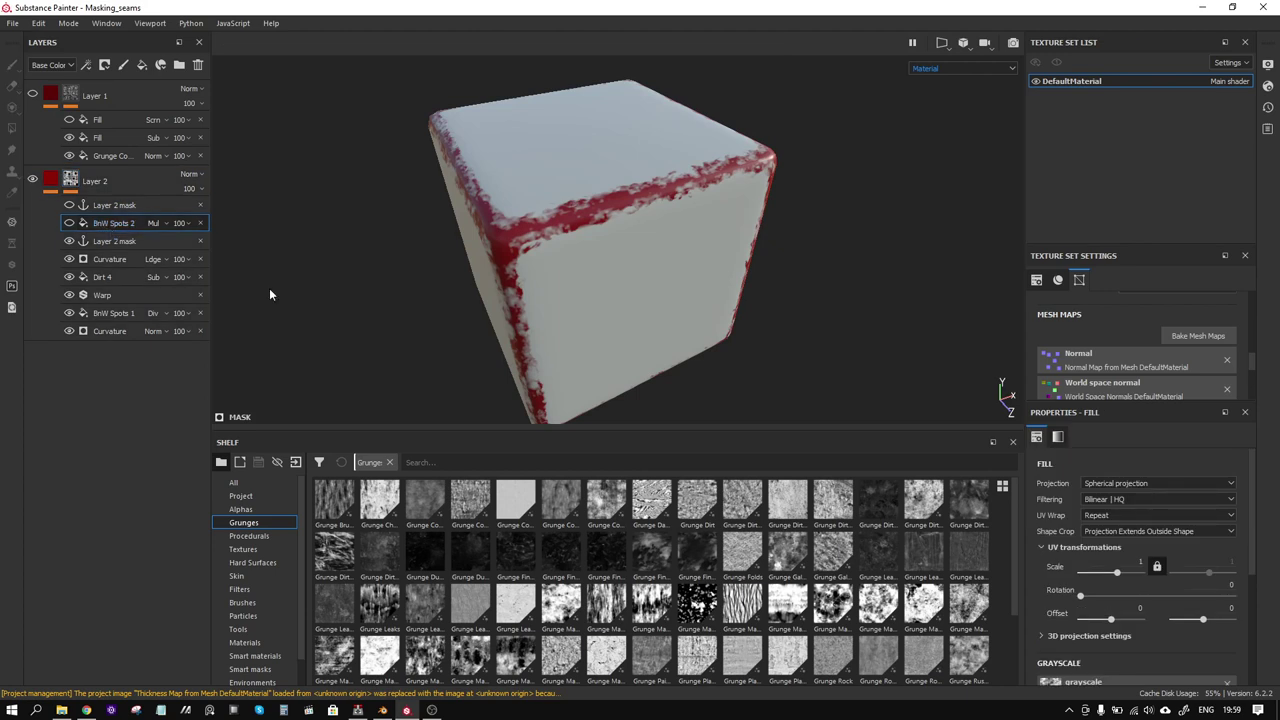
# Step: Enable the BnW Spots 2 effect and try tri-planar projection on it
pyautogui.click(70, 226)
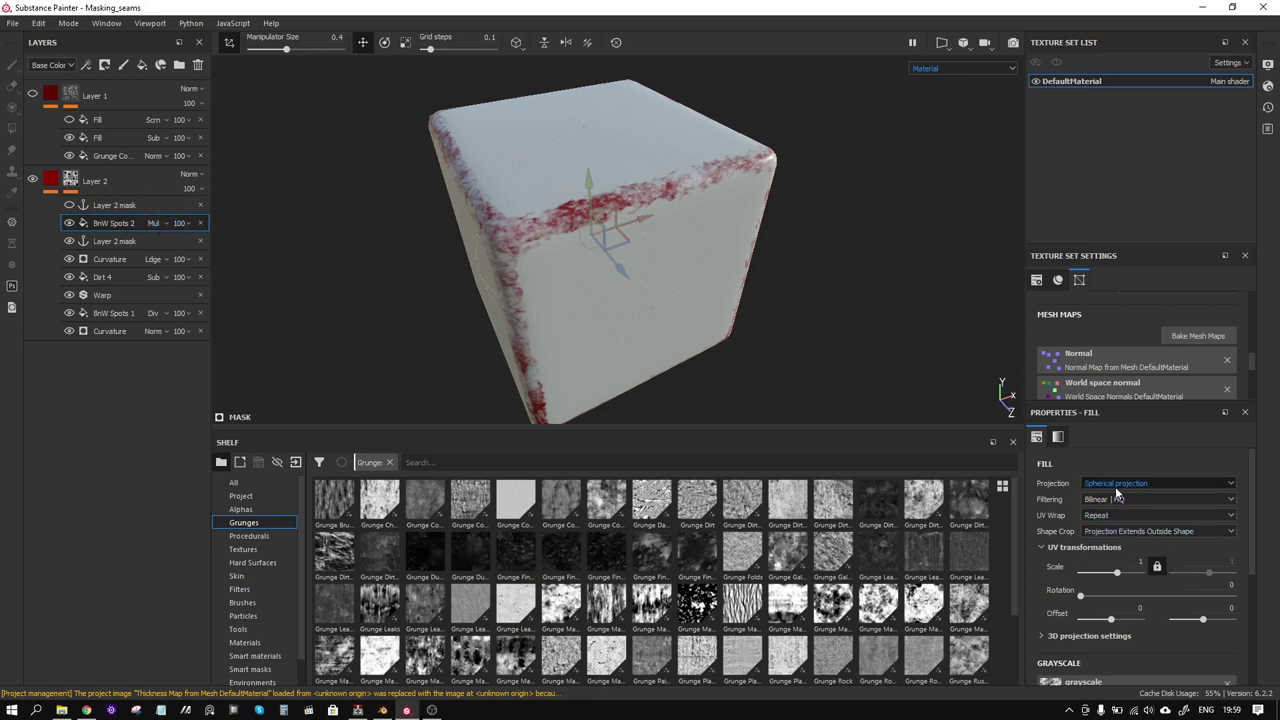
pyautogui.keyDown('alt'); pyautogui.moveTo(714, 317); pyautogui.dragTo(524, 253); pyautogui.keyUp('alt')
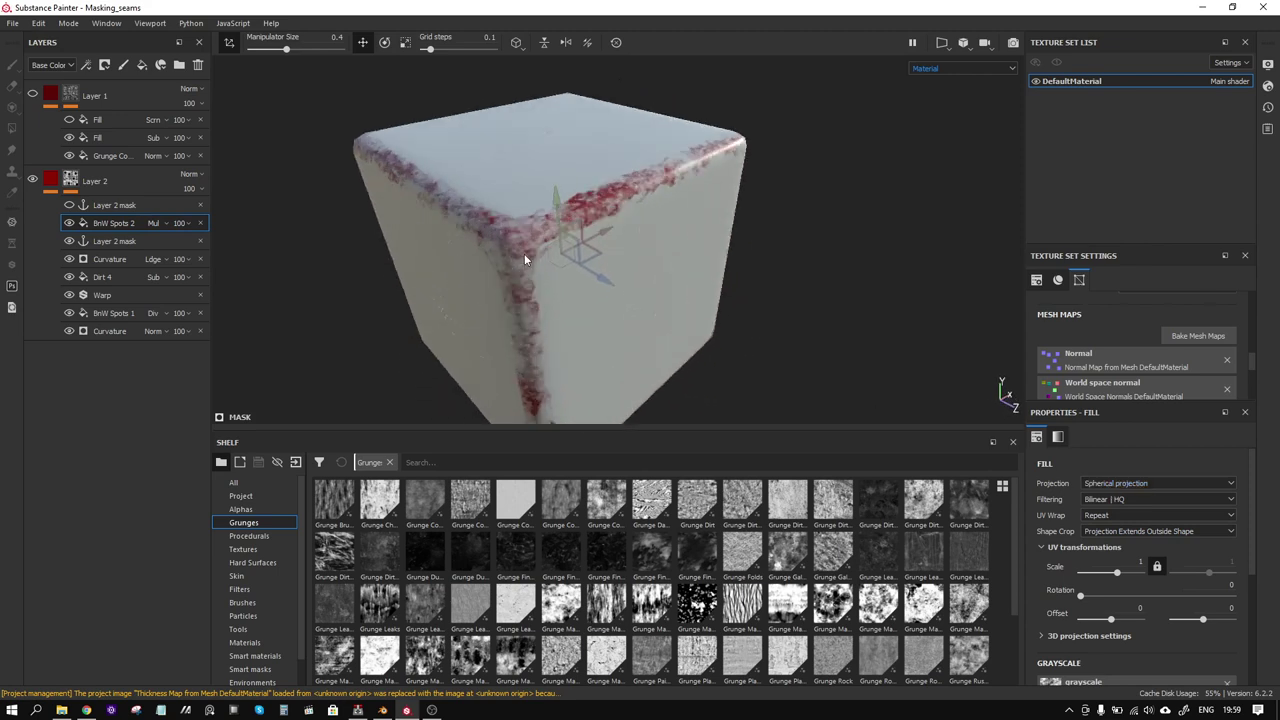
pyautogui.click(1120, 485)
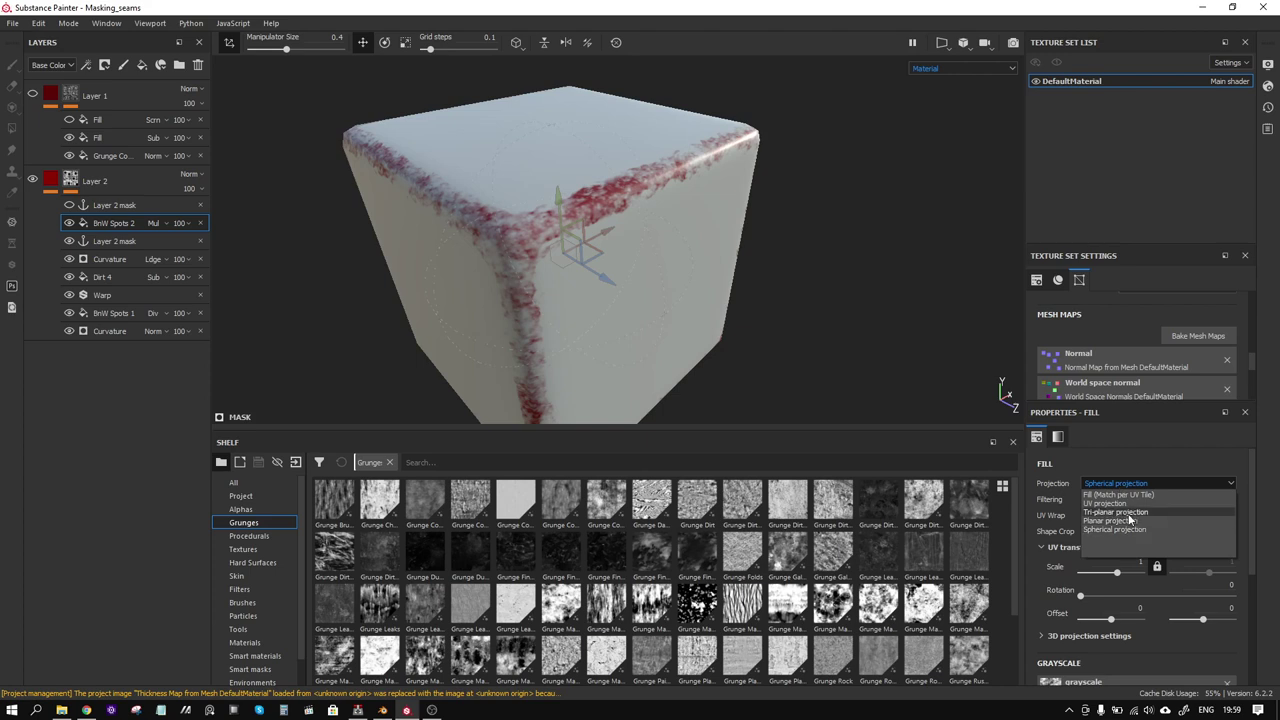
pyautogui.click(1128, 512)
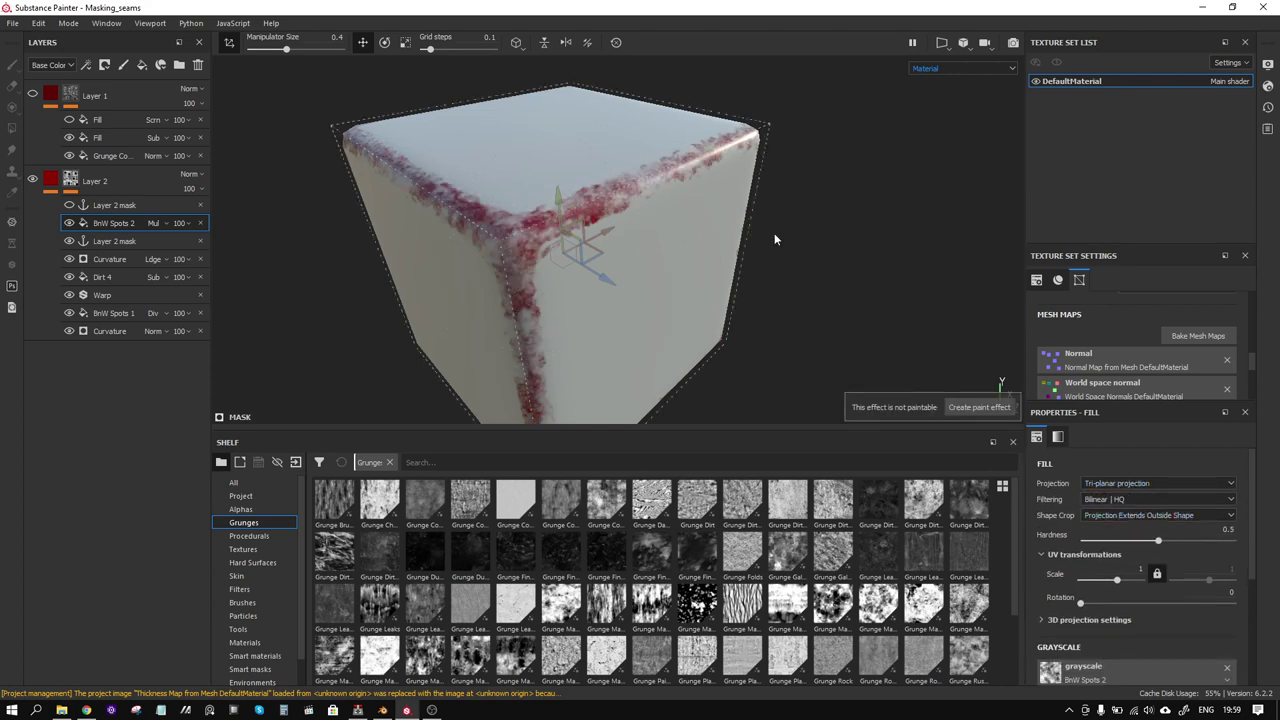
# Step: Reselect BnW Spots 2 and switch its fill to Spherical projection
pyautogui.click(133, 204)
pyautogui.moveTo(700, 264)
pyautogui.keyDown('alt'); pyautogui.mouseDown()
pyautogui.moveTo(650, 281)
pyautogui.moveTo(570, 255)
pyautogui.mouseUp(); pyautogui.keyUp('alt')
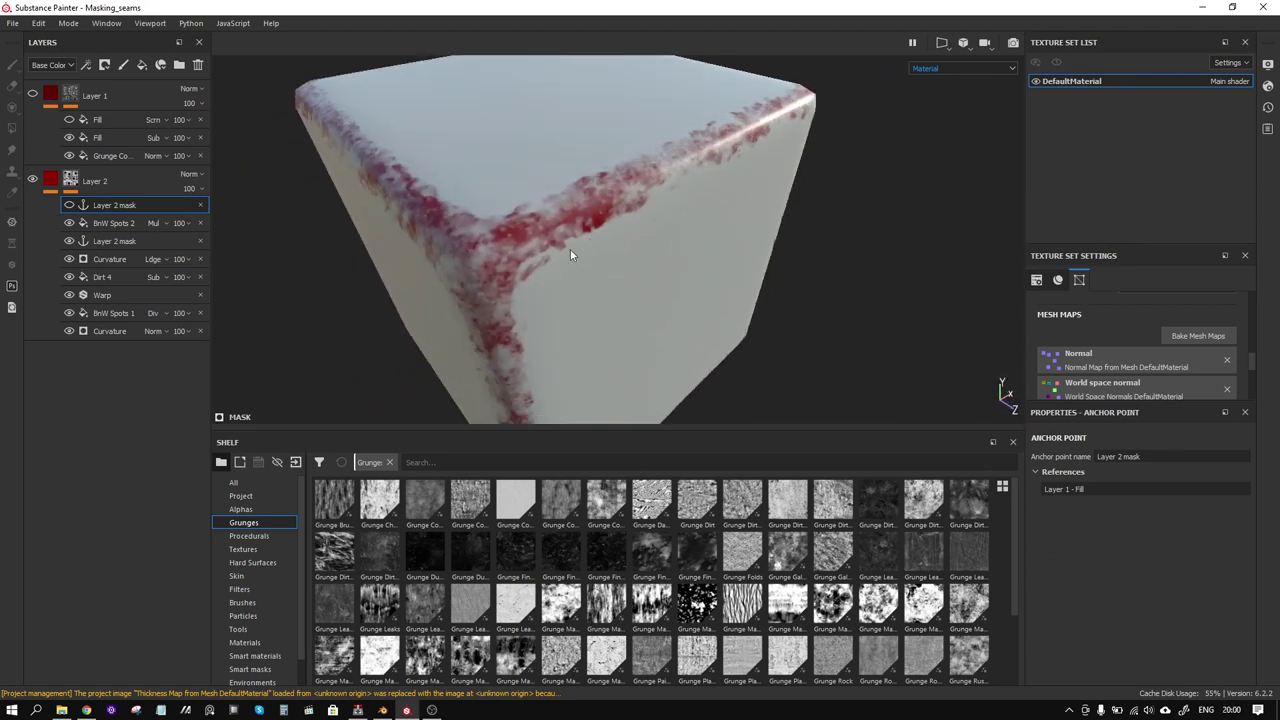
pyautogui.scroll(3, 488, 252)
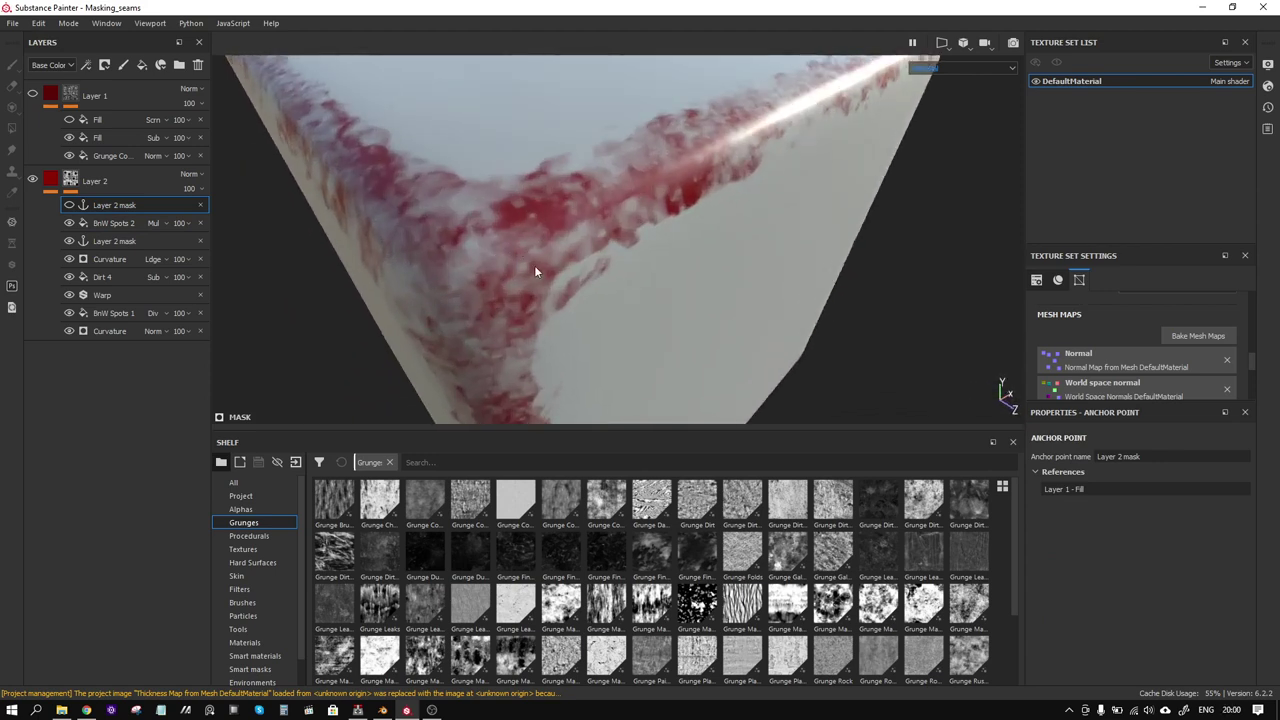
pyautogui.scroll(-5, 534, 265)
pyautogui.click(186, 223)
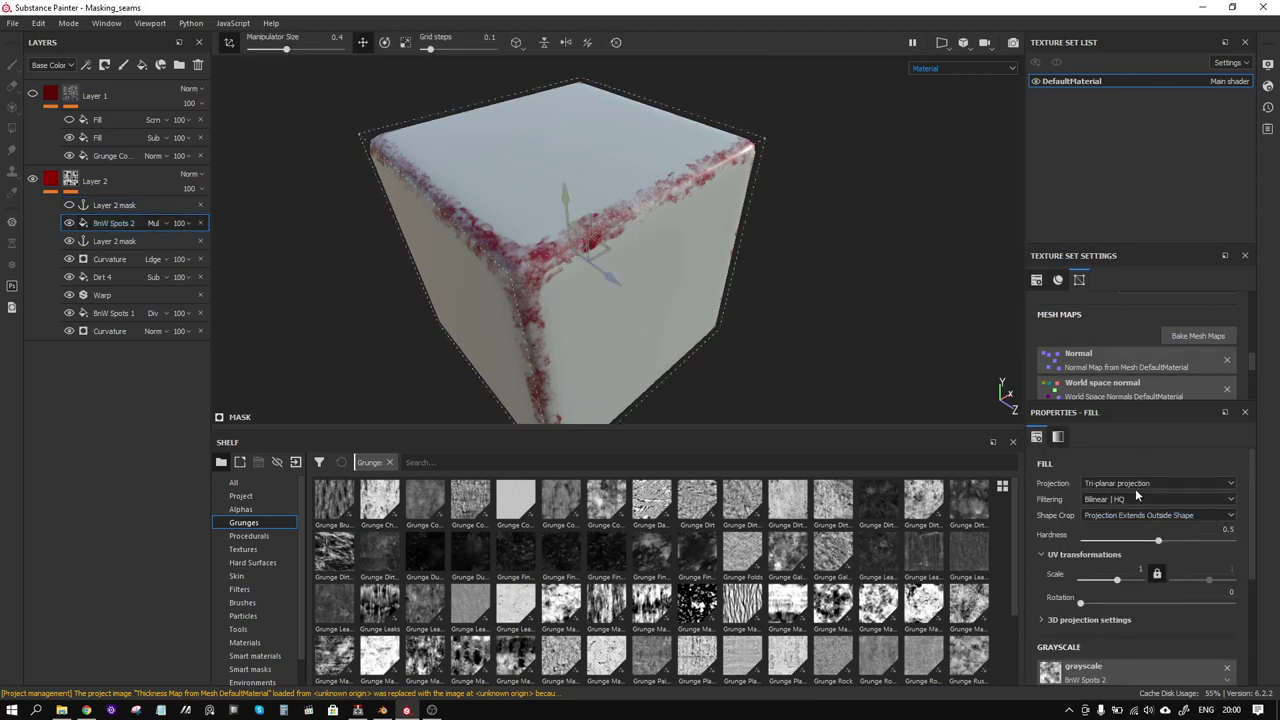
pyautogui.click(1135, 487)
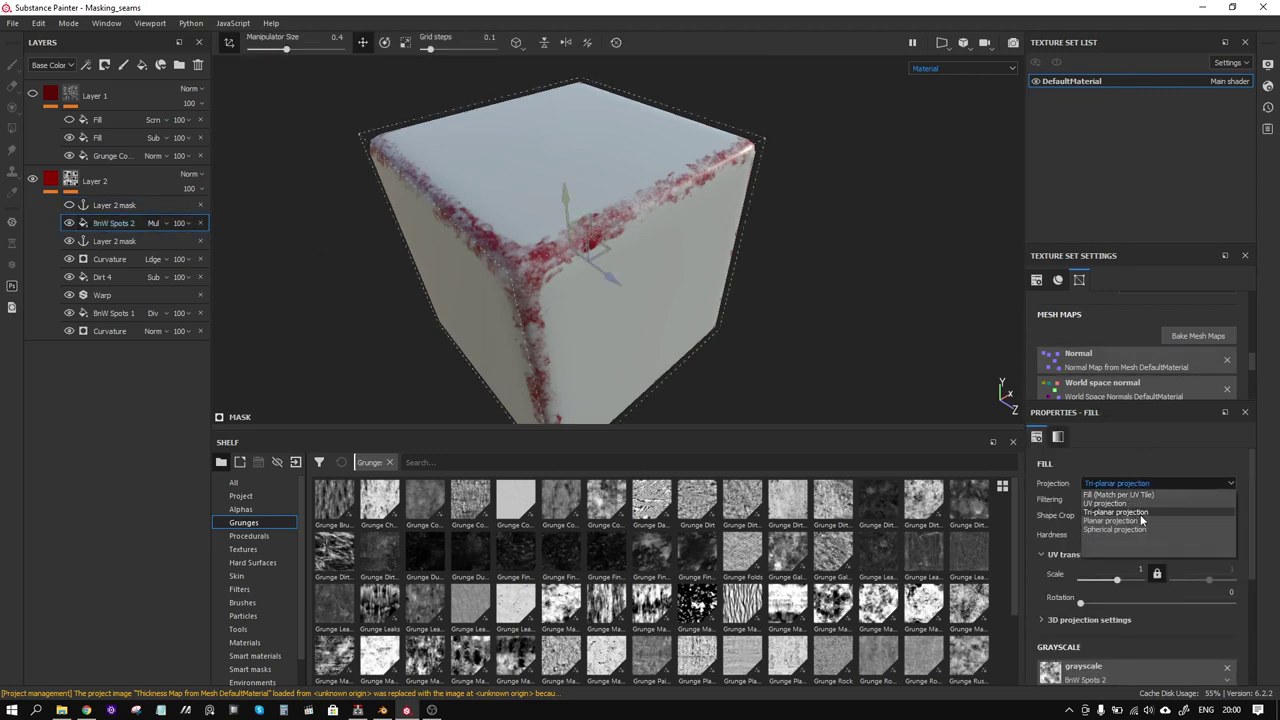
pyautogui.click(1130, 529)
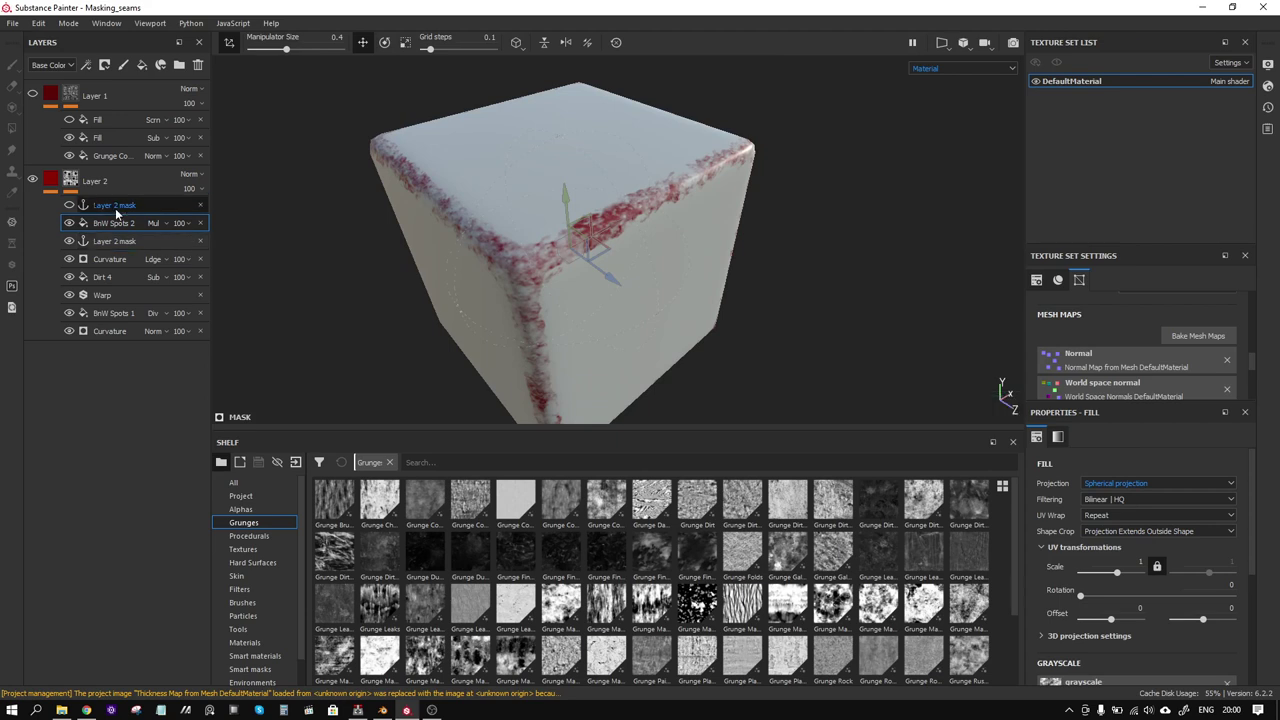
# Step: Hide Layer 2, show Layer 1 again, and select Layer 1's Fill
pyautogui.click(97, 206)
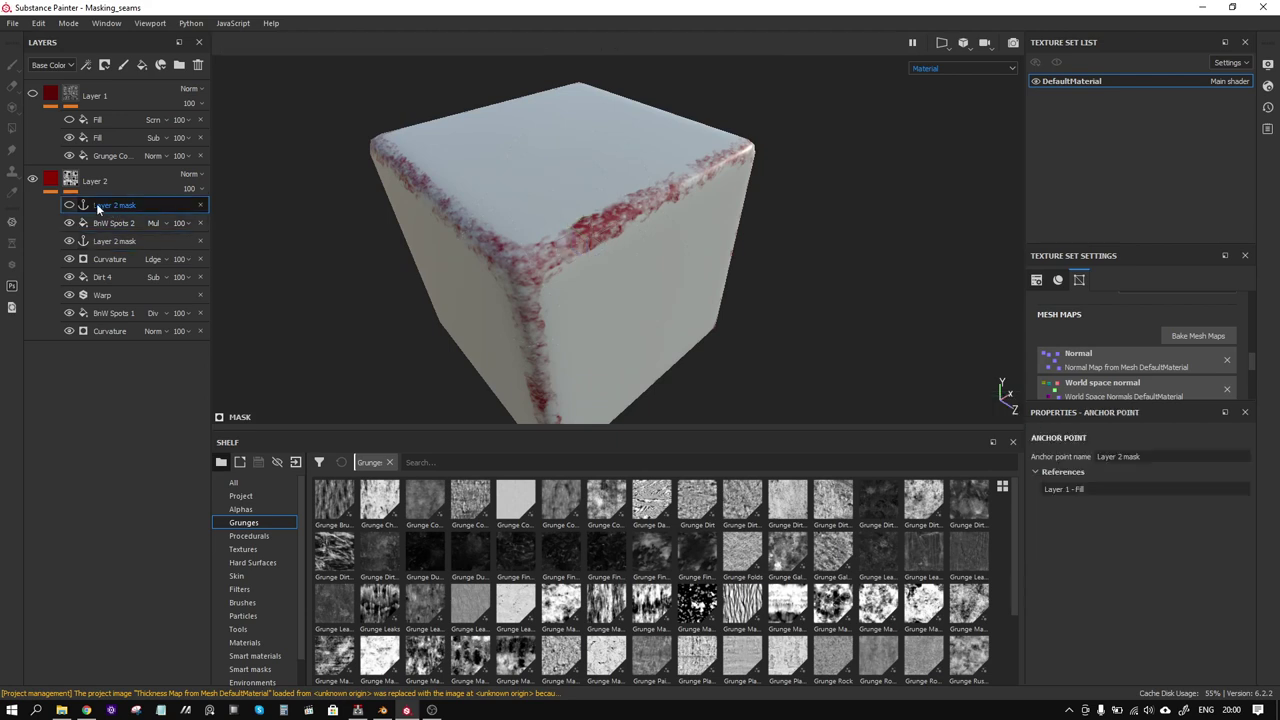
pyautogui.click(33, 180)
pyautogui.click(32, 95)
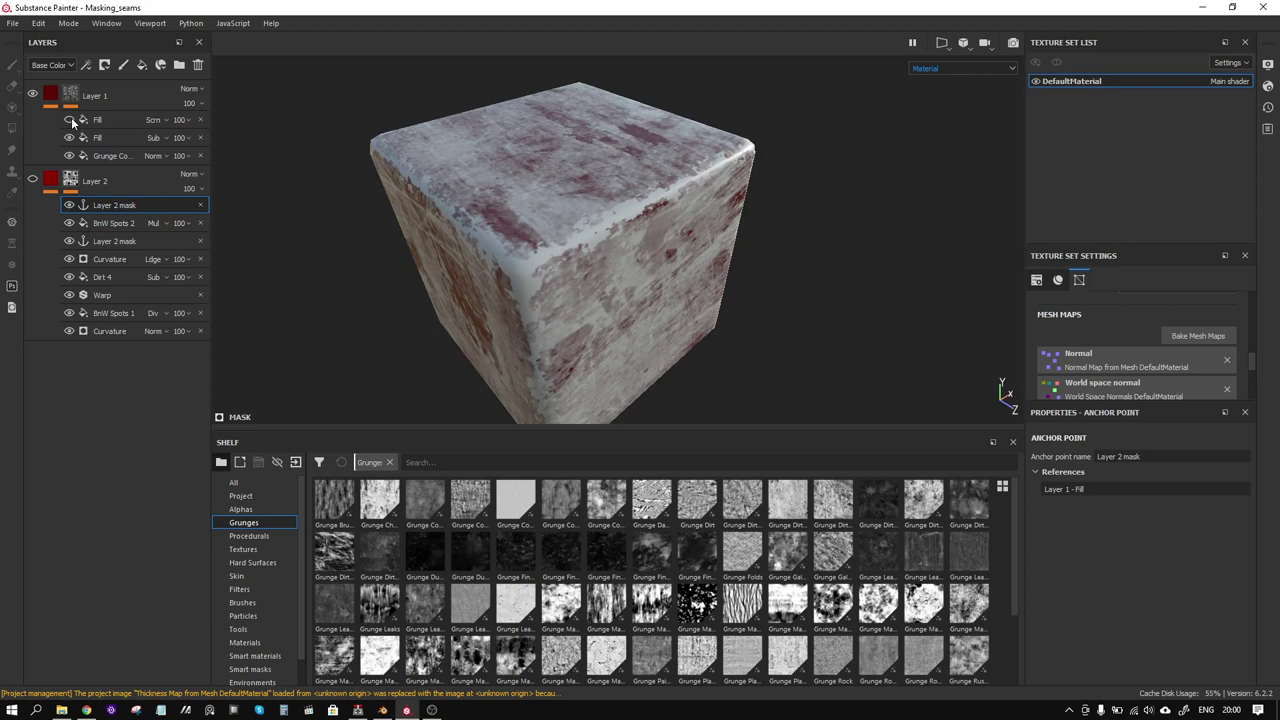
pyautogui.click(104, 121)
# Step: Raise the Fill's mask levels black point to 0.248
pyautogui.moveTo(775, 236)
pyautogui.keyDown('alt'); pyautogui.mouseDown()
pyautogui.moveTo(636, 198)
pyautogui.moveTo(783, 166)
pyautogui.moveTo(660, 181)
pyautogui.mouseUp(); pyautogui.keyUp('alt')
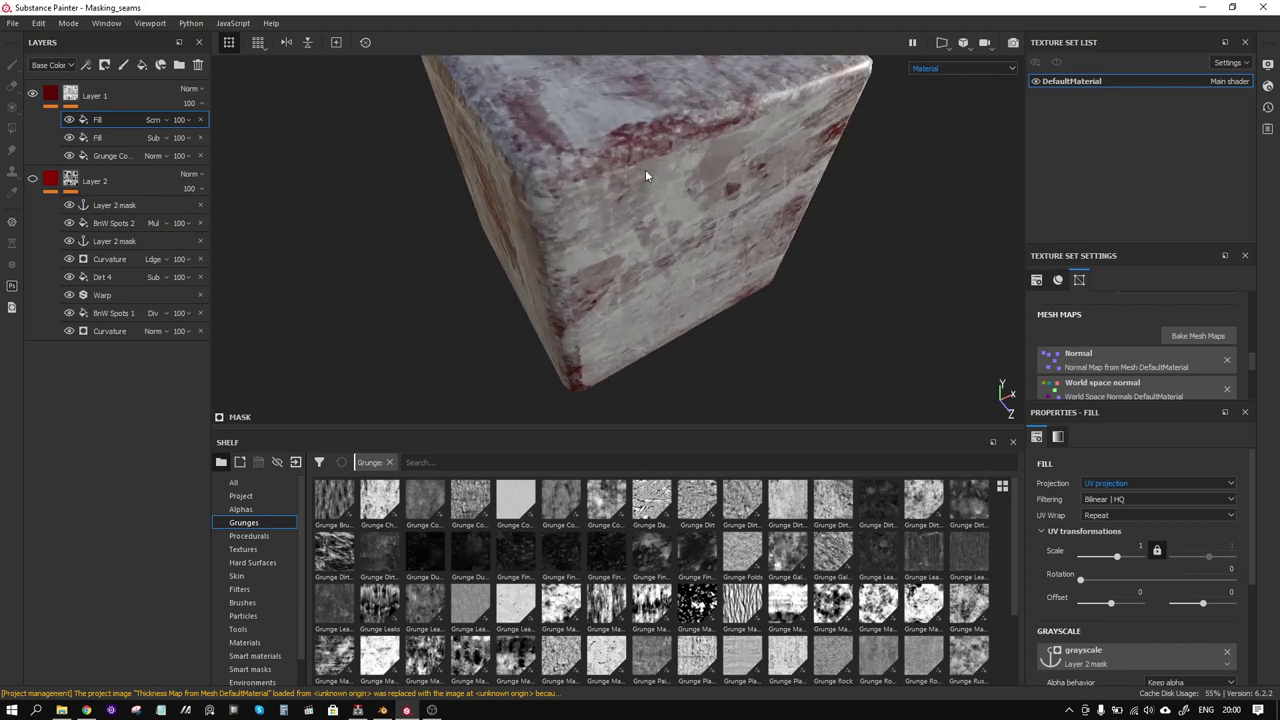
pyautogui.moveTo(660, 181)
pyautogui.keyDown('alt'); pyautogui.mouseDown(button='right')
pyautogui.moveTo(645, 125)
pyautogui.moveTo(648, 160)
pyautogui.mouseUp(button='right'); pyautogui.keyUp('alt')
pyautogui.keyDown('alt'); pyautogui.moveTo(648, 160); pyautogui.dragTo(596, 200); pyautogui.keyUp('alt')
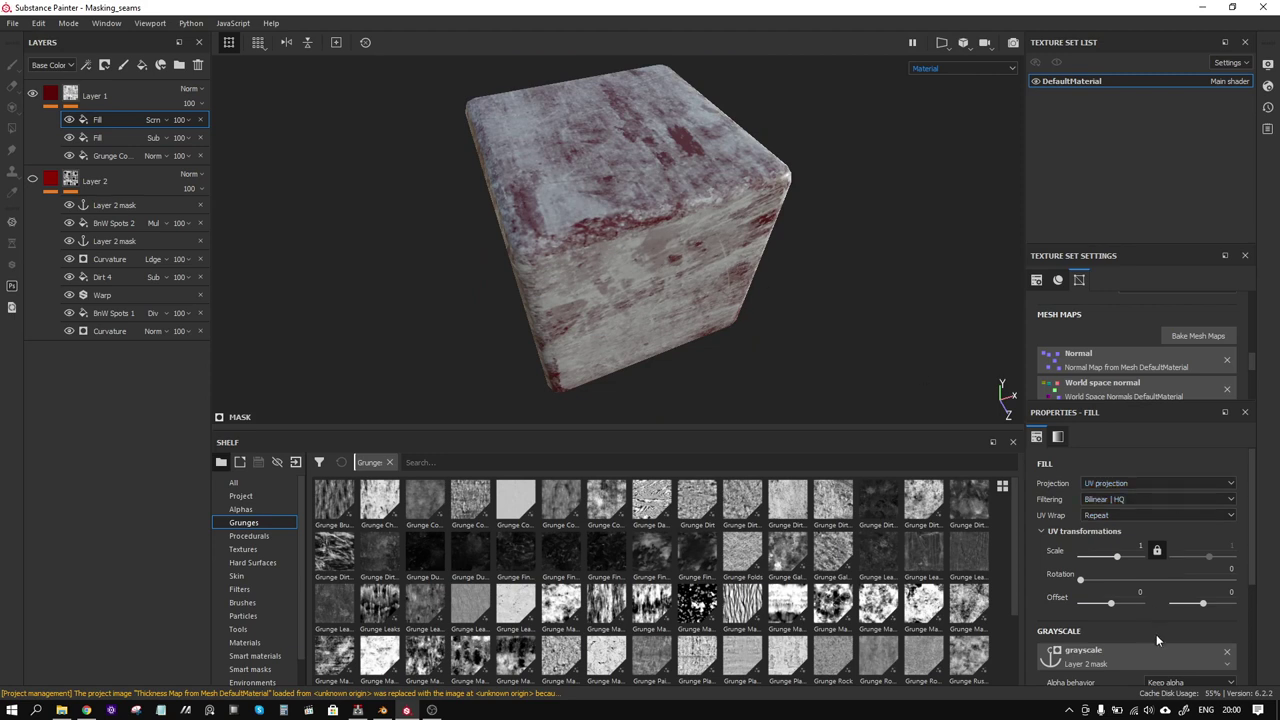
pyautogui.scroll(-3, 1156, 634)
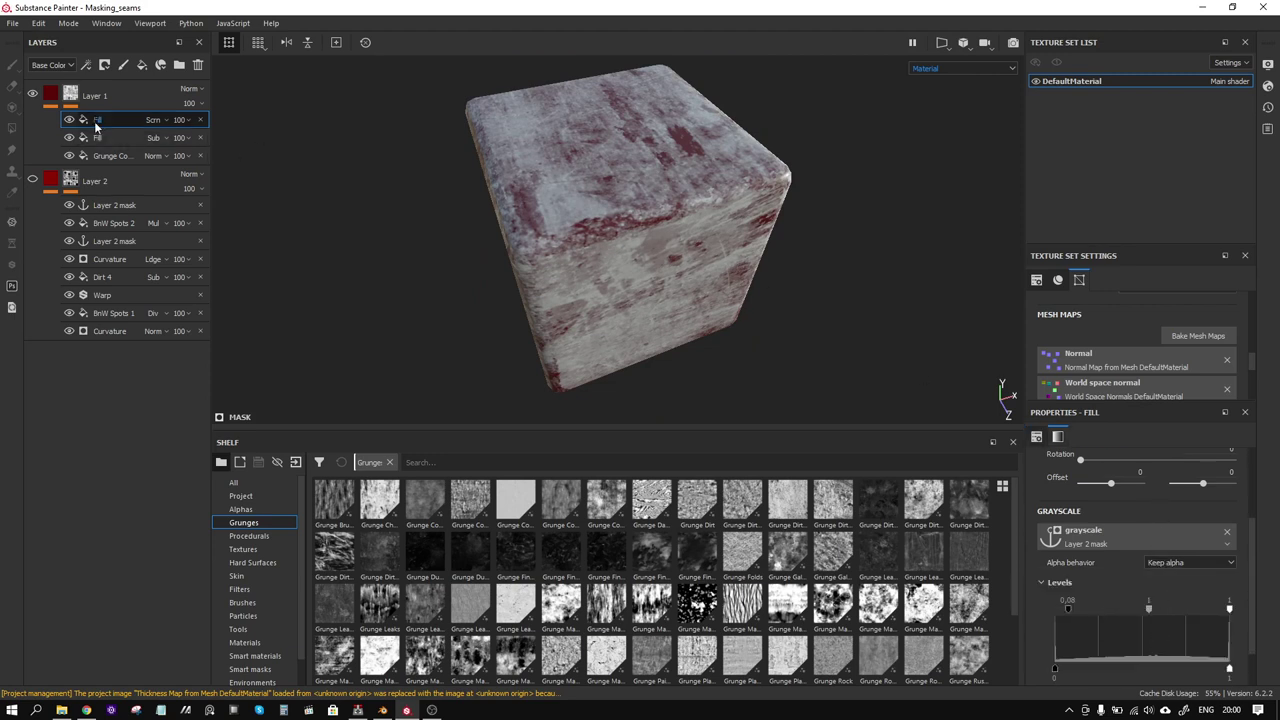
pyautogui.scroll(-2, 1134, 620)
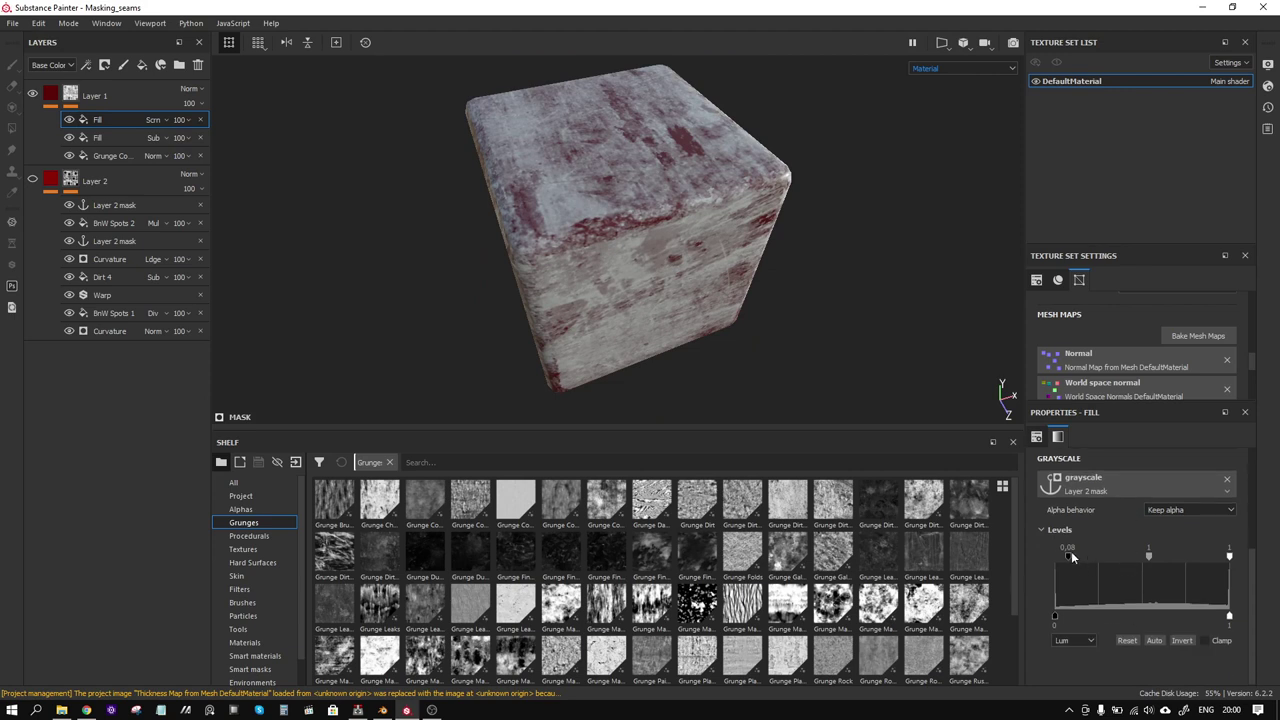
pyautogui.moveTo(1068, 562); pyautogui.dragTo(1163, 553)
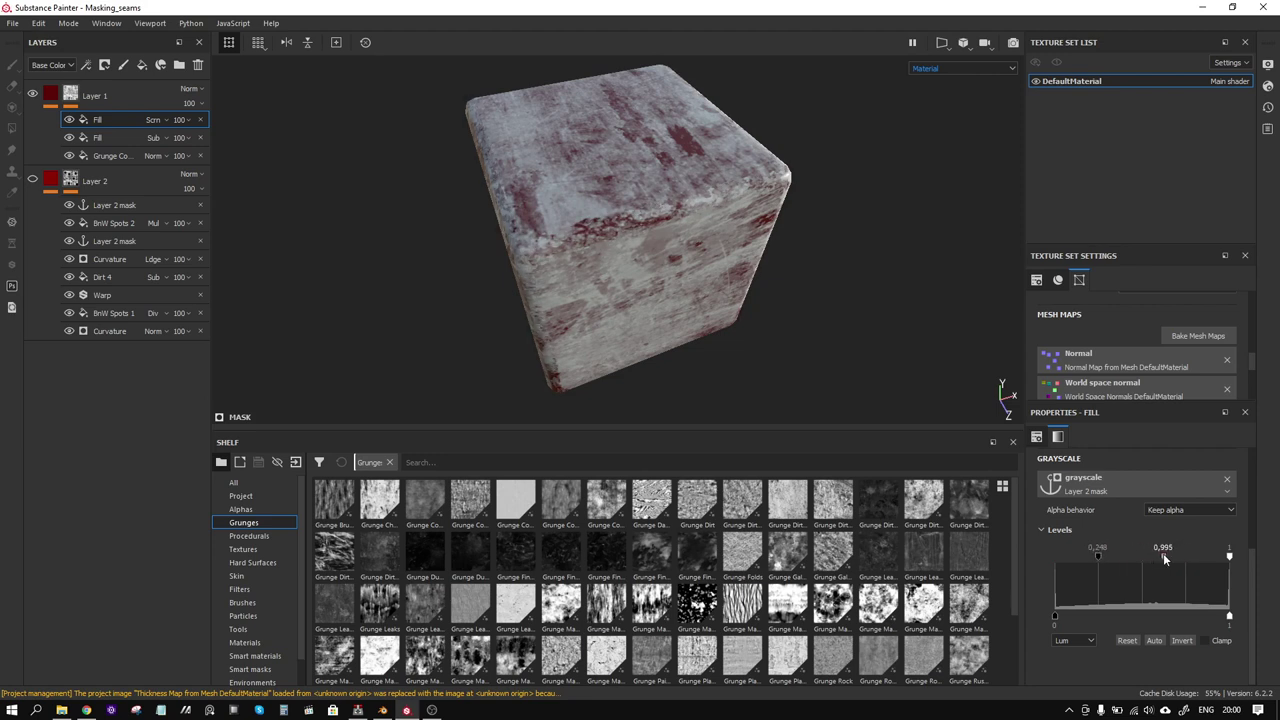
# Step: Set the BnW Spots 2 UV offset to -0.1
pyautogui.click(125, 225)
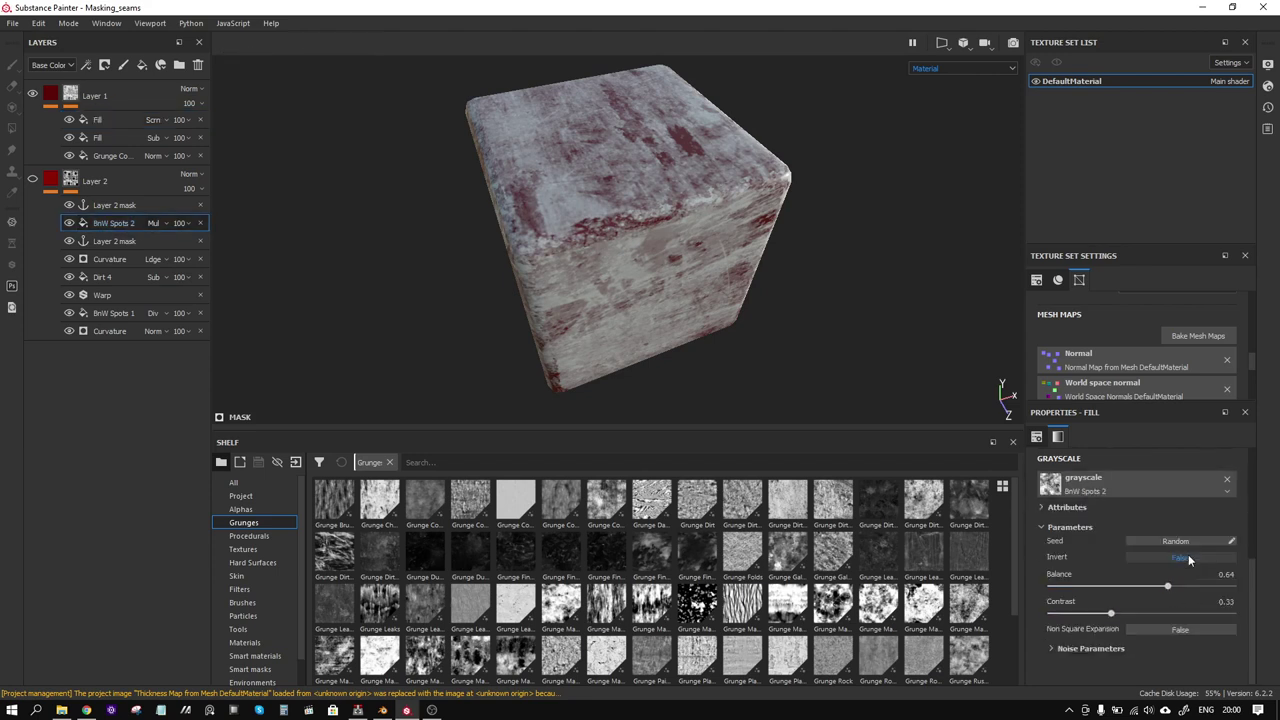
pyautogui.scroll(3, 1188, 554)
pyautogui.moveTo(1110, 535); pyautogui.dragTo(1068, 532)
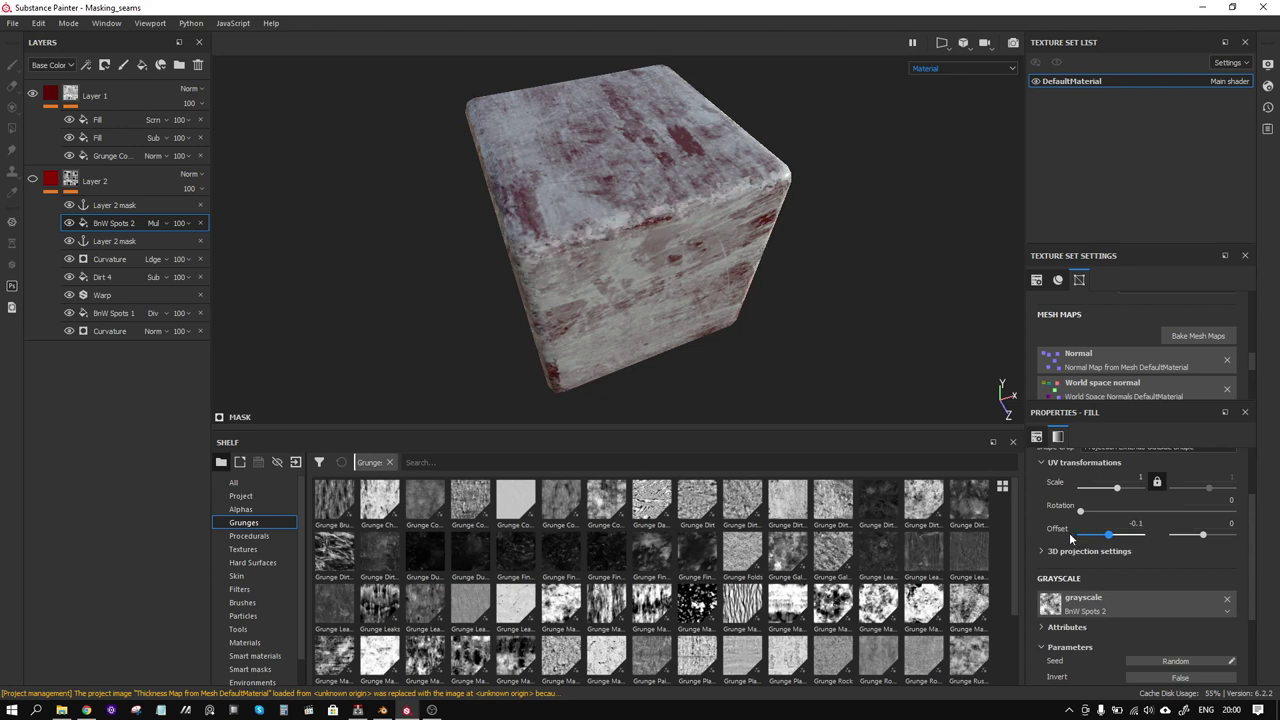
pyautogui.moveTo(753, 352)
pyautogui.keyDown('alt'); pyautogui.mouseDown()
pyautogui.moveTo(666, 237)
pyautogui.moveTo(700, 214)
pyautogui.moveTo(746, 240)
pyautogui.mouseUp(); pyautogui.keyUp('alt')
# Step: Increase the BnW Spots 2 balance to 0.77
pyautogui.scroll(-3, 680, 250)
pyautogui.moveTo(604, 256)
pyautogui.keyDown('alt'); pyautogui.mouseDown()
pyautogui.moveTo(709, 259)
pyautogui.moveTo(491, 300)
pyautogui.moveTo(503, 227)
pyautogui.moveTo(751, 283)
pyautogui.moveTo(567, 347)
pyautogui.moveTo(757, 314)
pyautogui.moveTo(783, 318)
pyautogui.moveTo(781, 330)
pyautogui.mouseUp(); pyautogui.keyUp('alt')
pyautogui.scroll(2, 751, 283)
pyautogui.scroll(2, 567, 347)
pyautogui.scroll(-2, 701, 327)
pyautogui.scroll(-3, 1156, 641)
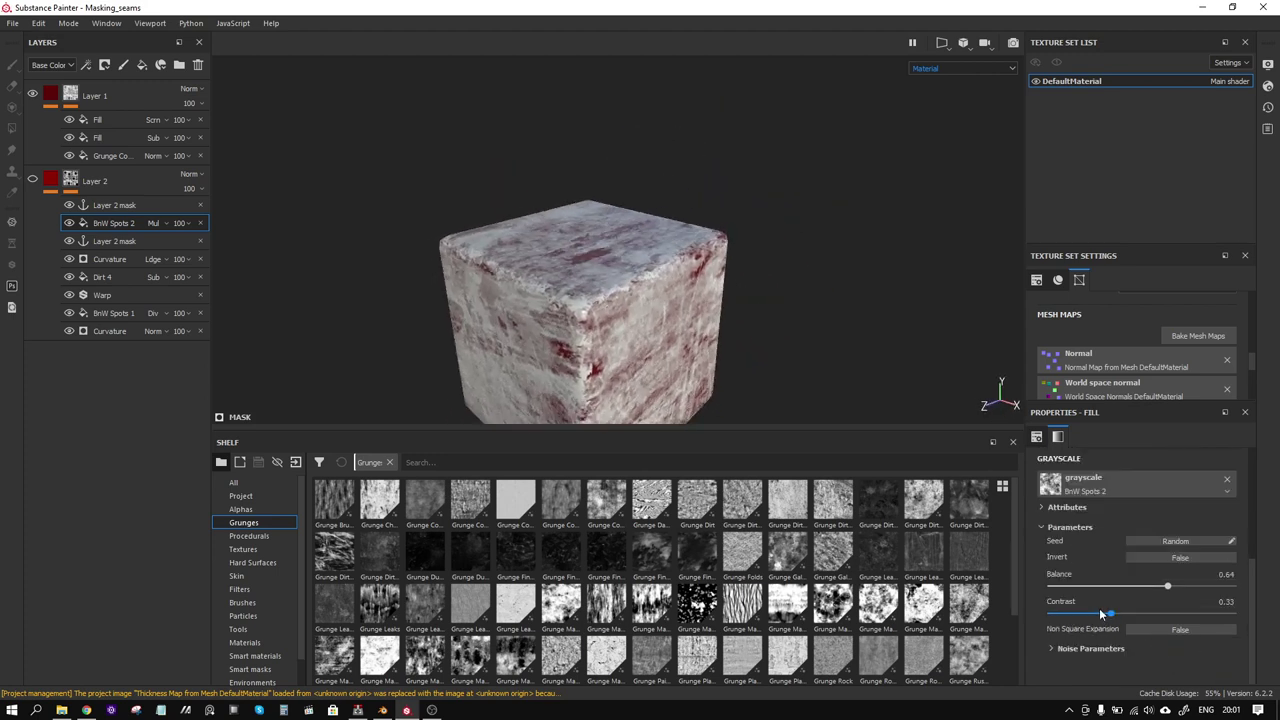
pyautogui.moveTo(1167, 586); pyautogui.dragTo(1191, 592)
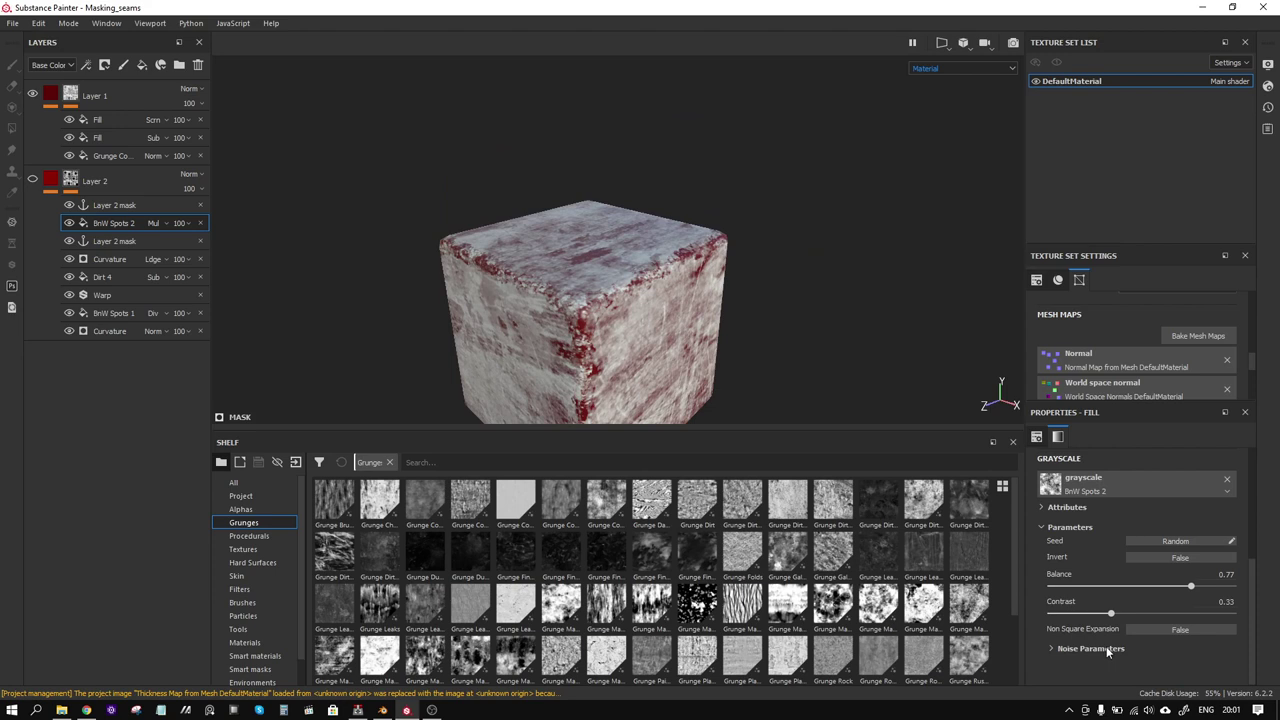
# Step: Expand Noise Parameters and set the spots' disorder to 0.26
pyautogui.click(1106, 648)
pyautogui.moveTo(1062, 638)
pyautogui.mouseDown()
pyautogui.moveTo(1107, 638)
pyautogui.moveTo(1062, 638)
pyautogui.moveTo(1098, 667)
pyautogui.mouseUp()
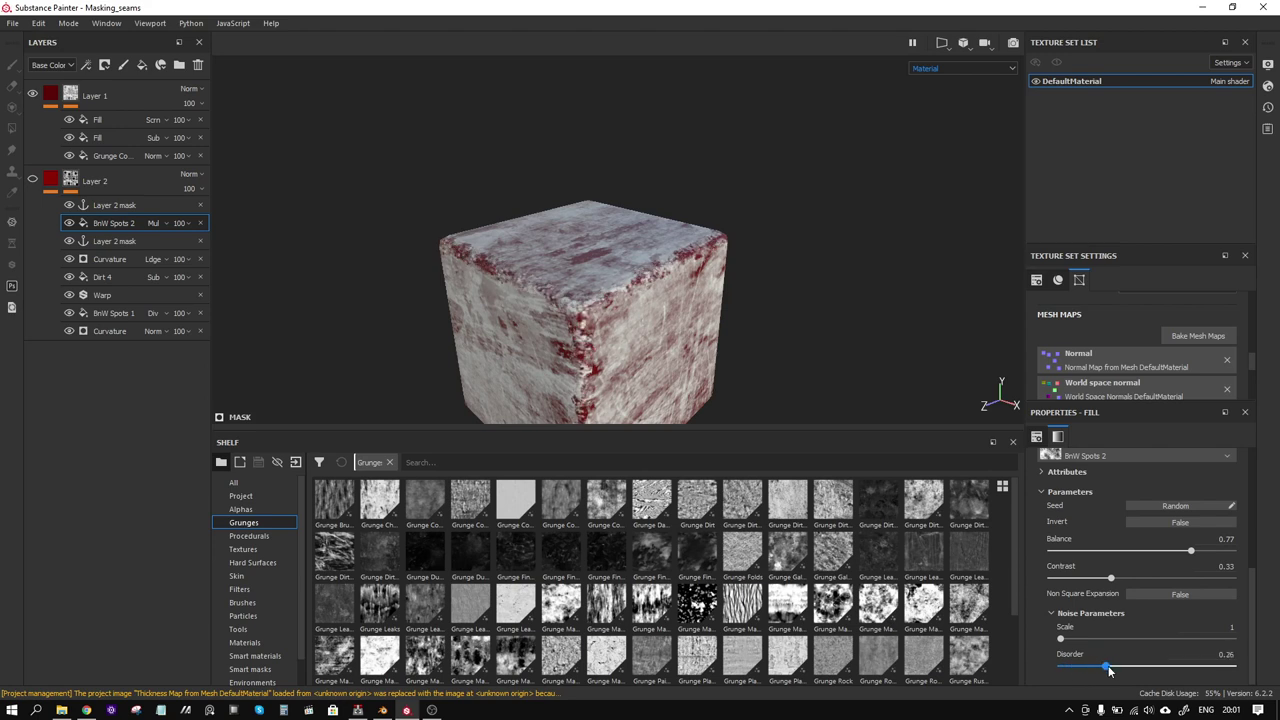
pyautogui.scroll(3, 1190, 581)
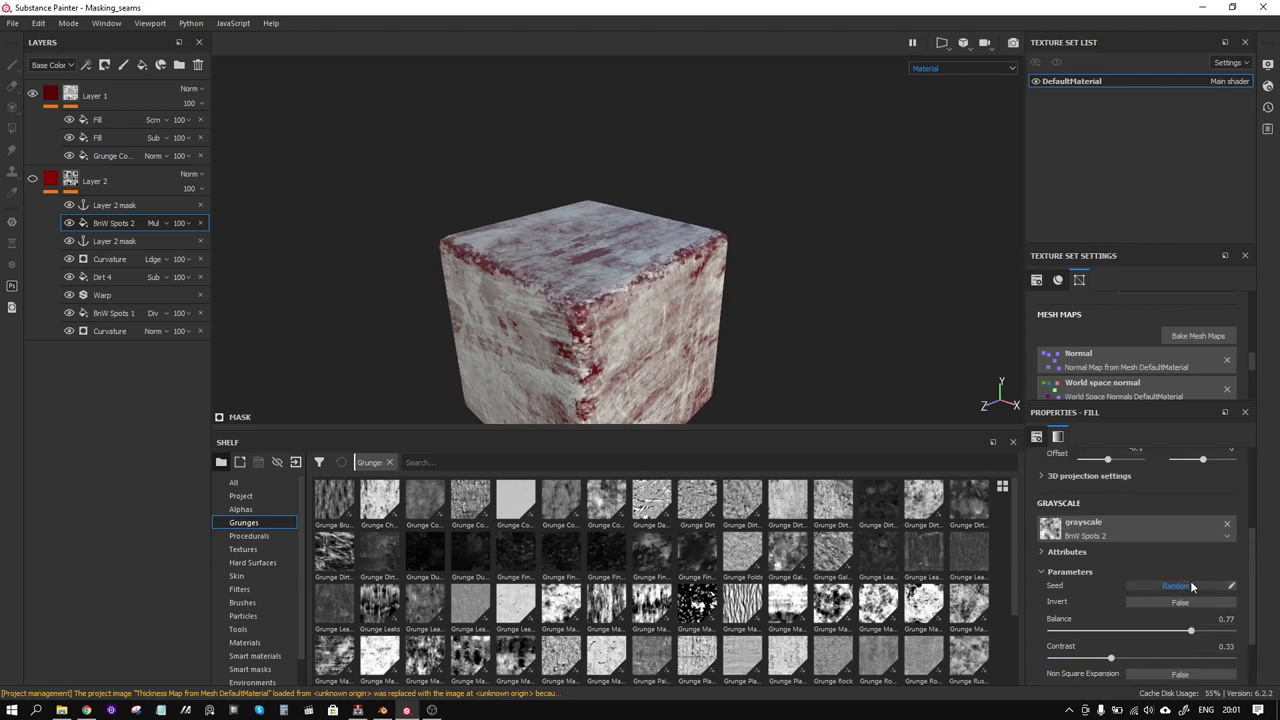
pyautogui.scroll(3, 1190, 580)
pyautogui.scroll(2, 1190, 580)
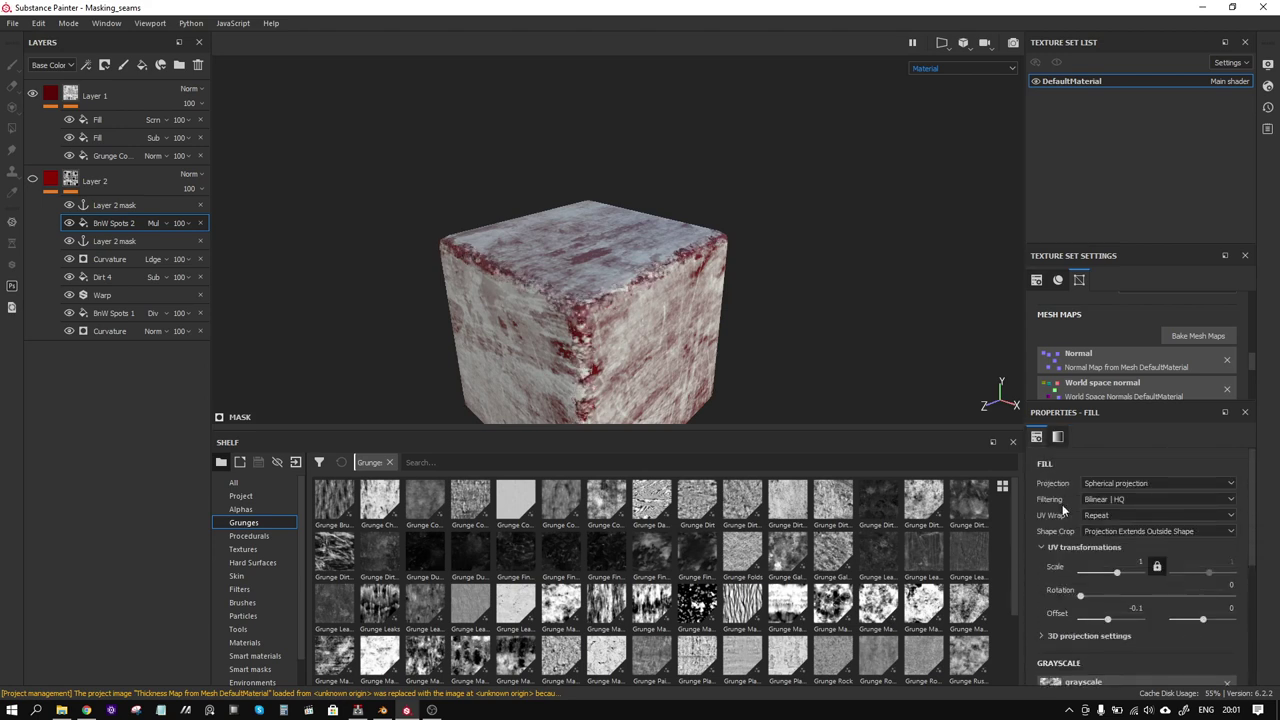
# Step: Set Layer 1 Fill's mask levels to black 0.24, midtone 0.901, output white 0.908
pyautogui.click(124, 122)
pyautogui.scroll(-5, 1170, 634)
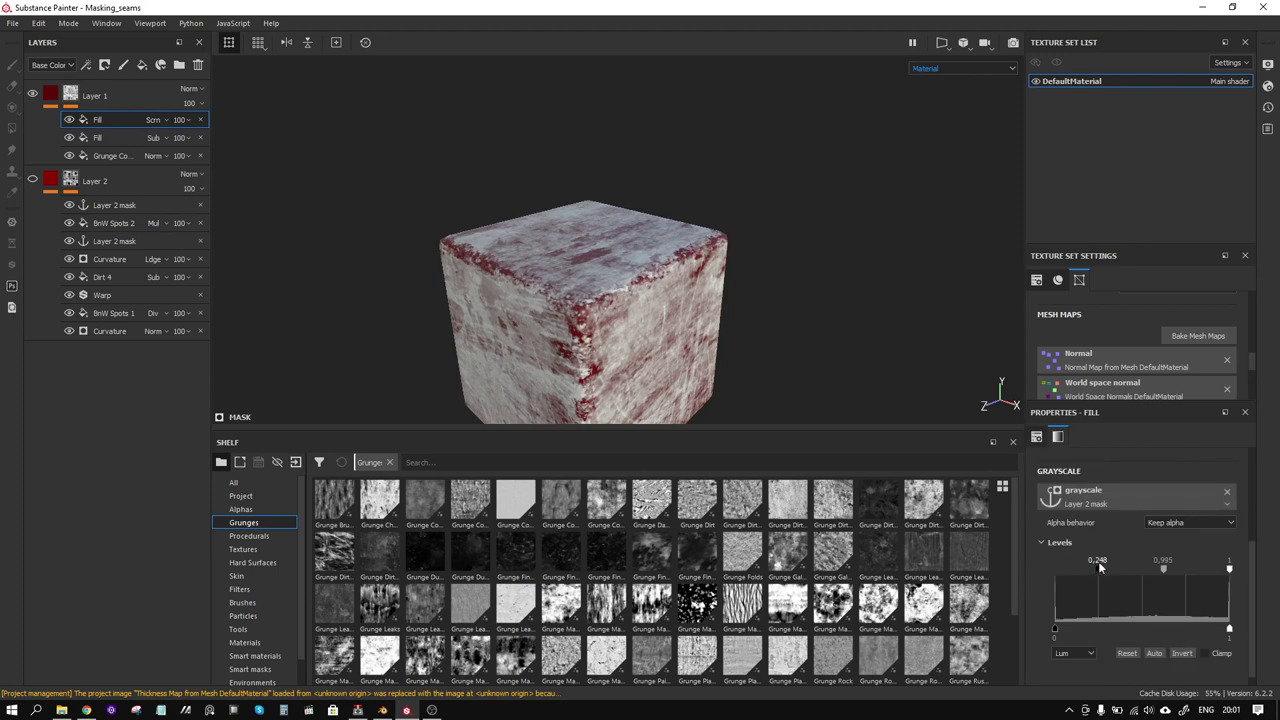
pyautogui.moveTo(1098, 568); pyautogui.dragTo(1055, 570)
pyautogui.moveTo(1097, 572); pyautogui.dragTo(1096, 570)
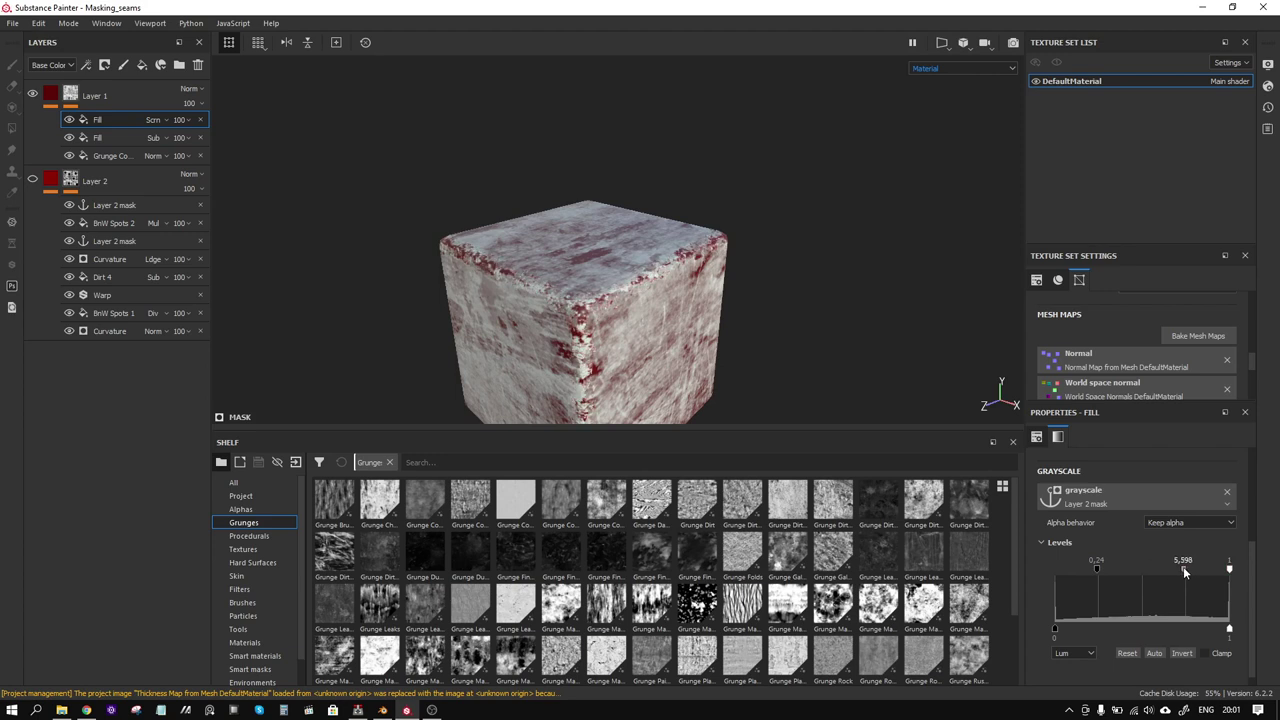
pyautogui.moveTo(1163, 572); pyautogui.dragTo(1139, 572)
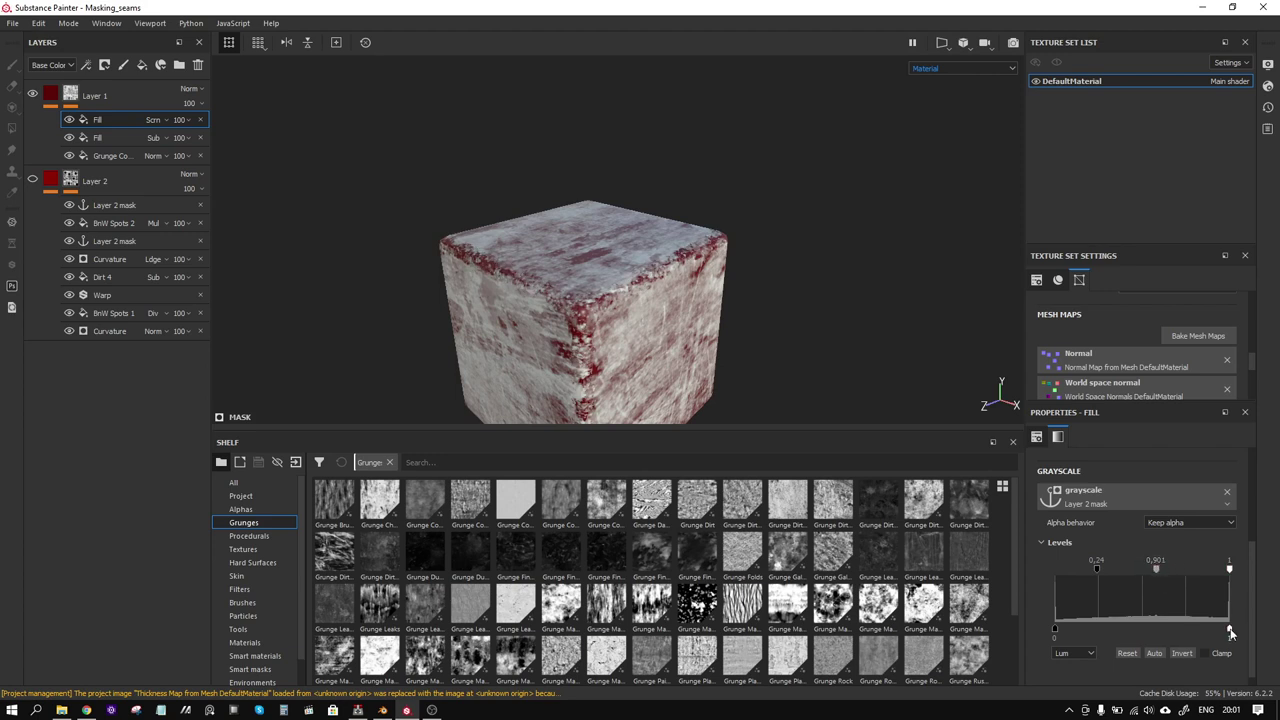
pyautogui.moveTo(1230, 631); pyautogui.dragTo(1204, 634)
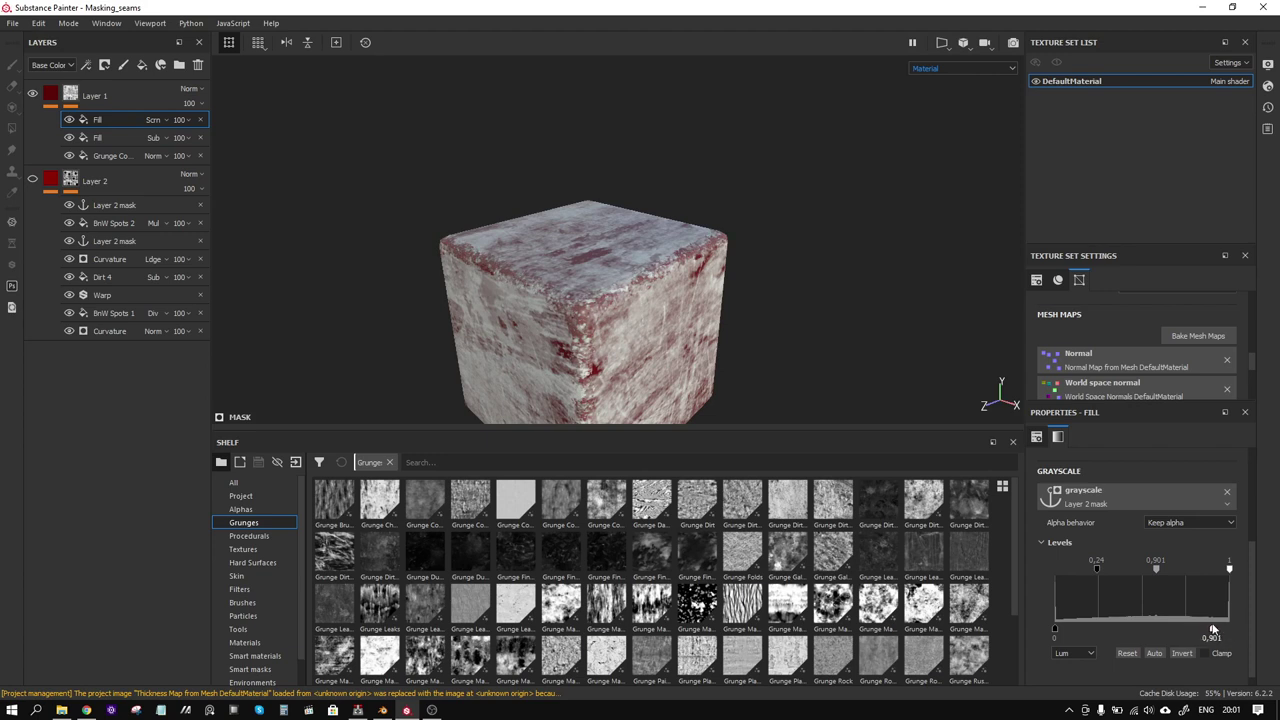
pyautogui.moveTo(765, 410)
pyautogui.keyDown('alt'); pyautogui.mouseDown()
pyautogui.moveTo(723, 366)
pyautogui.moveTo(777, 374)
pyautogui.moveTo(891, 354)
pyautogui.moveTo(744, 345)
pyautogui.moveTo(749, 371)
pyautogui.moveTo(694, 366)
pyautogui.moveTo(846, 277)
pyautogui.moveTo(707, 279)
pyautogui.moveTo(626, 245)
pyautogui.moveTo(705, 268)
pyautogui.moveTo(604, 273)
pyautogui.mouseUp(); pyautogui.keyUp('alt')
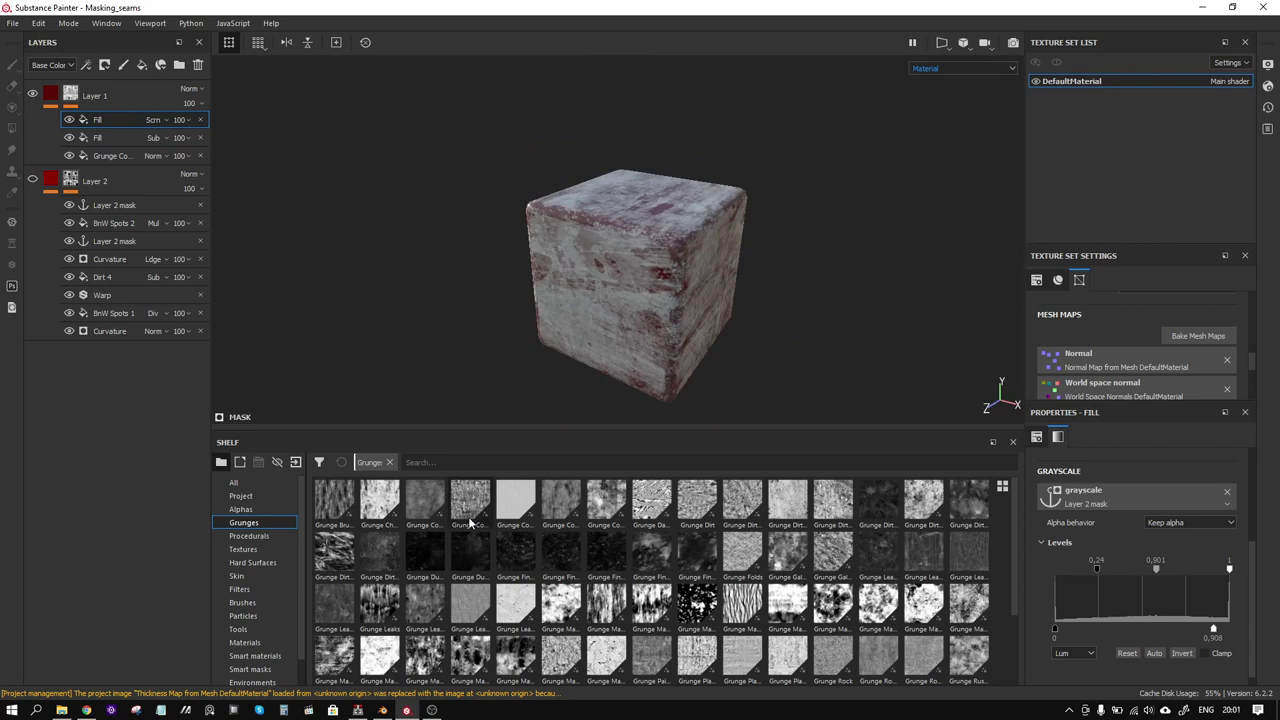